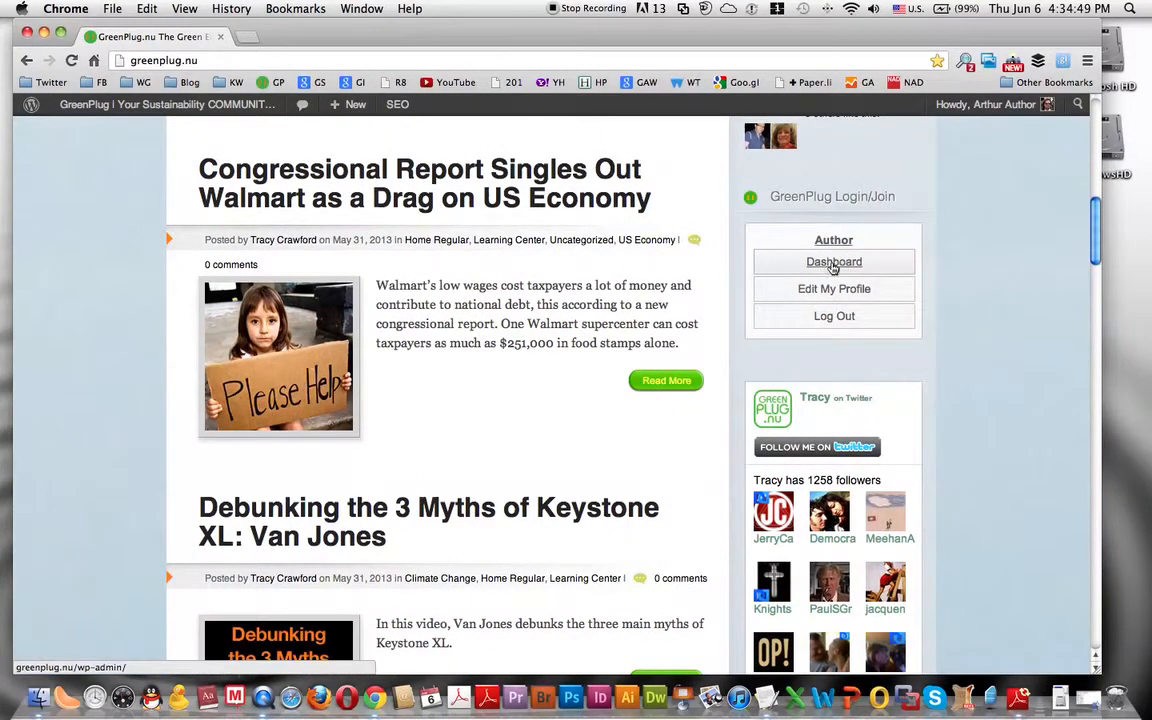
- Open the Chasing Ice Demo Article draft for editing from the list of all posts and look over its fields
left_click(832, 264)
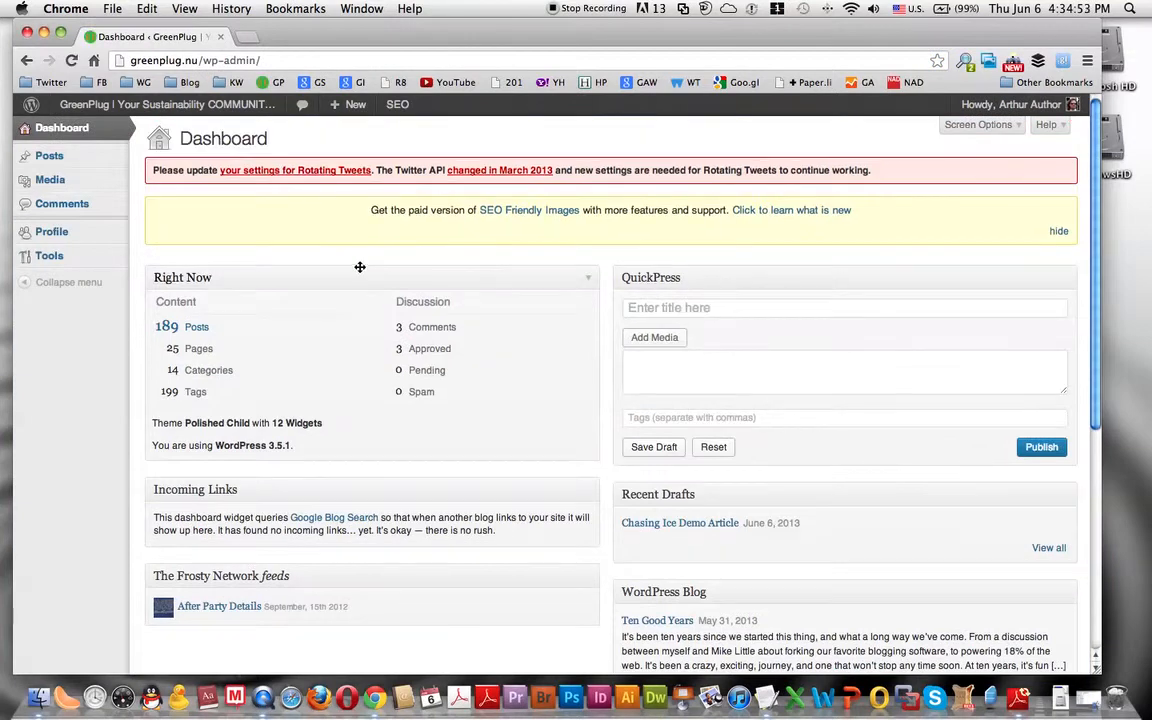
mouse_move(57, 158)
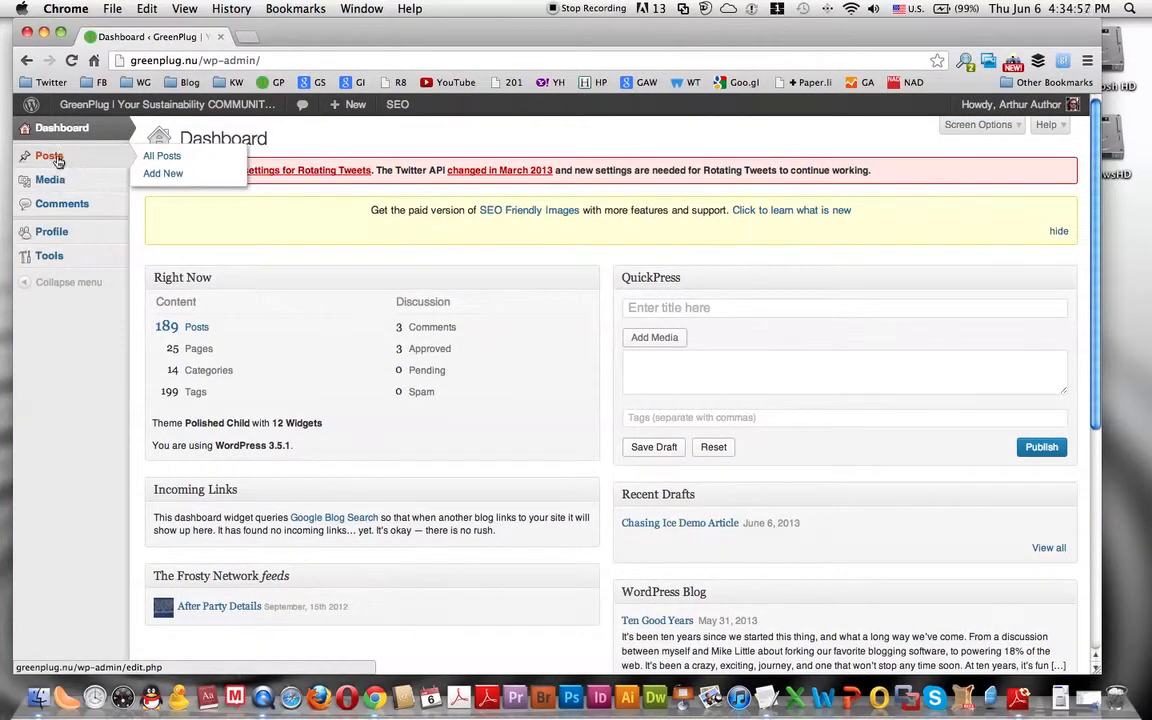
left_click(168, 159)
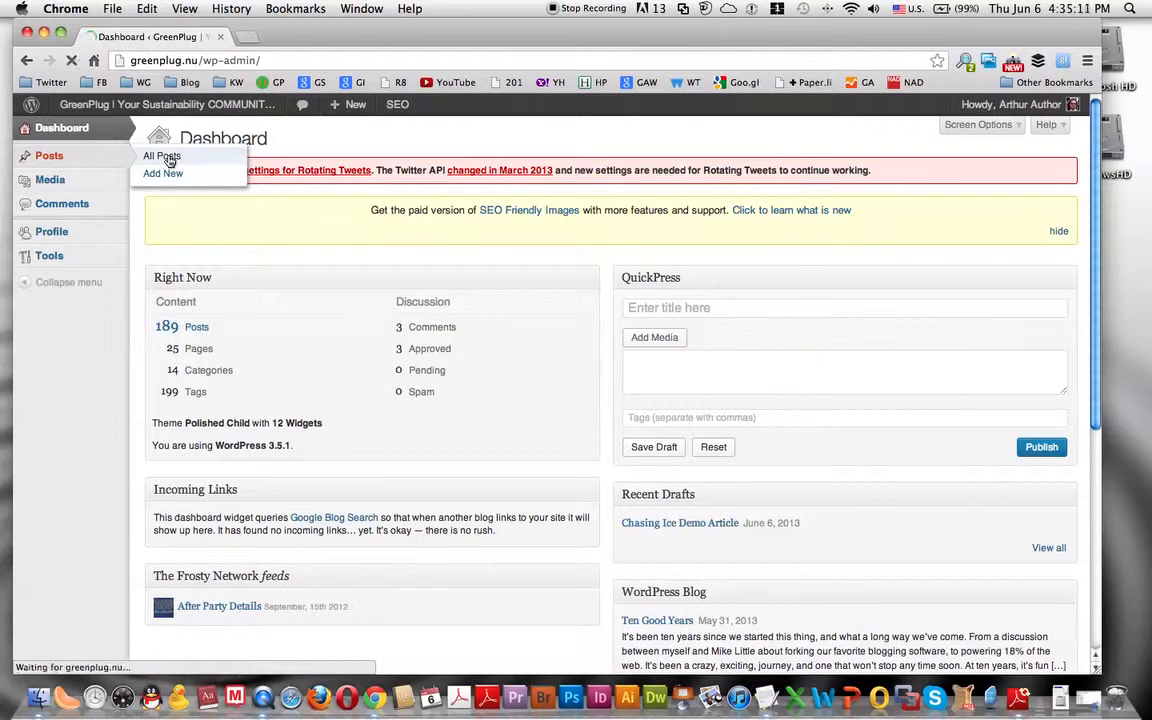
mouse_move(217, 390)
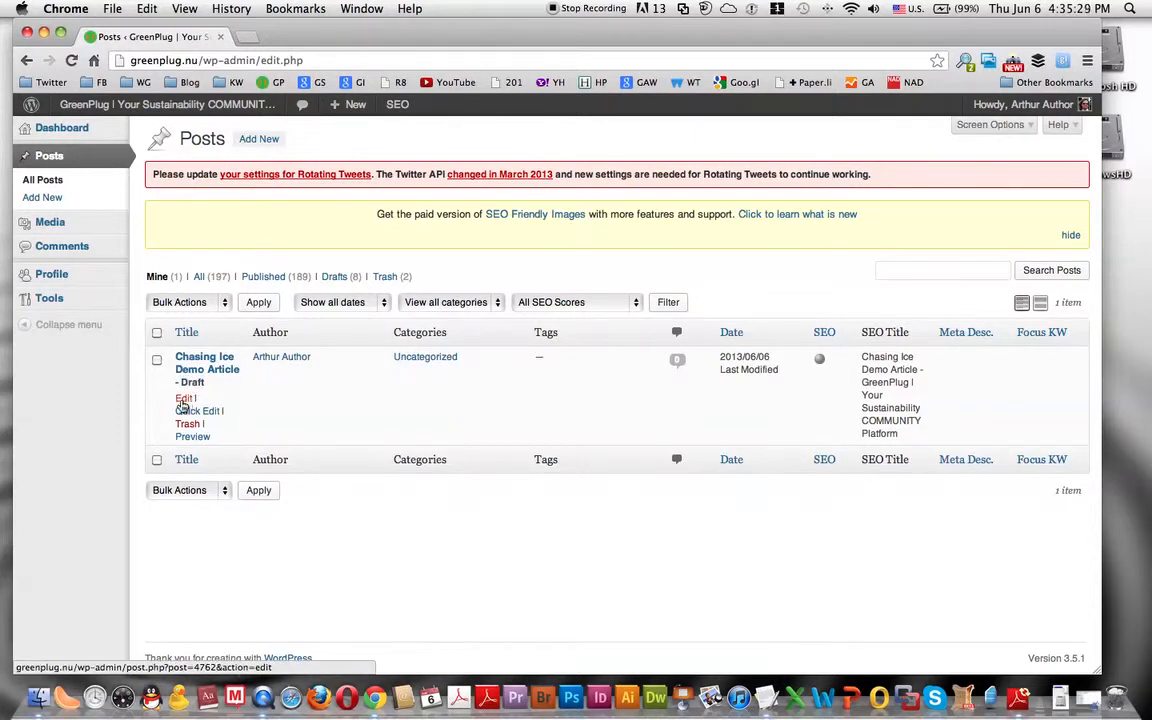
left_click(185, 400)
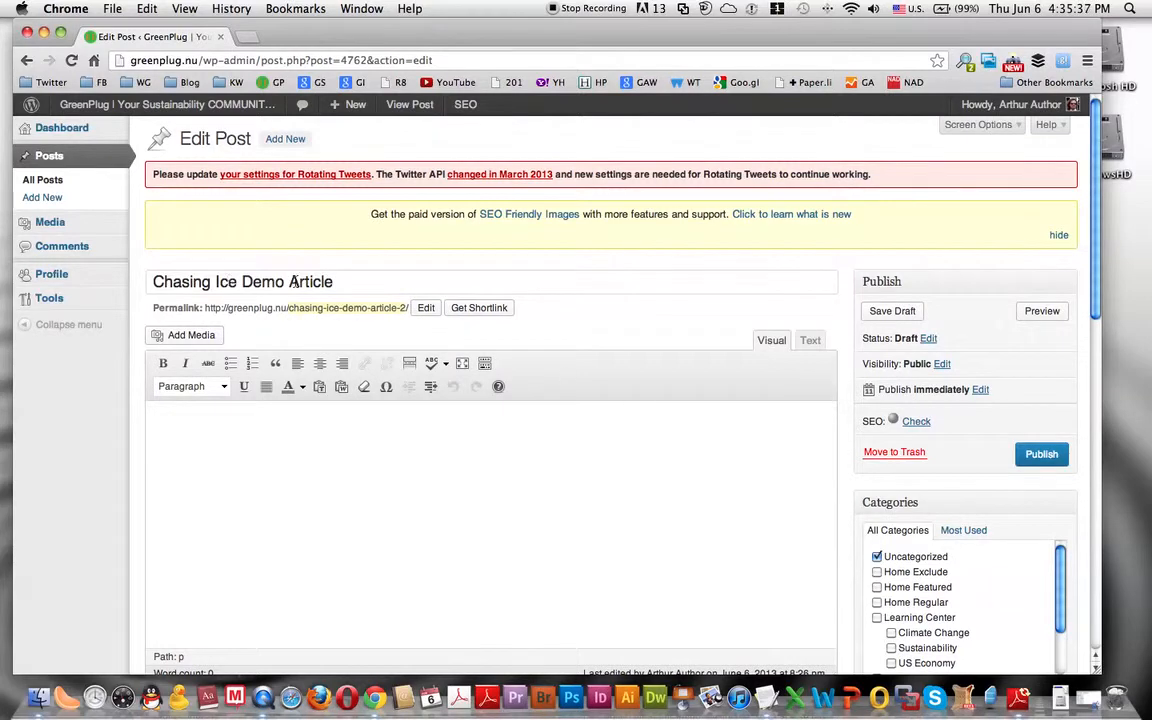
scroll(850, 346, "down", 15)
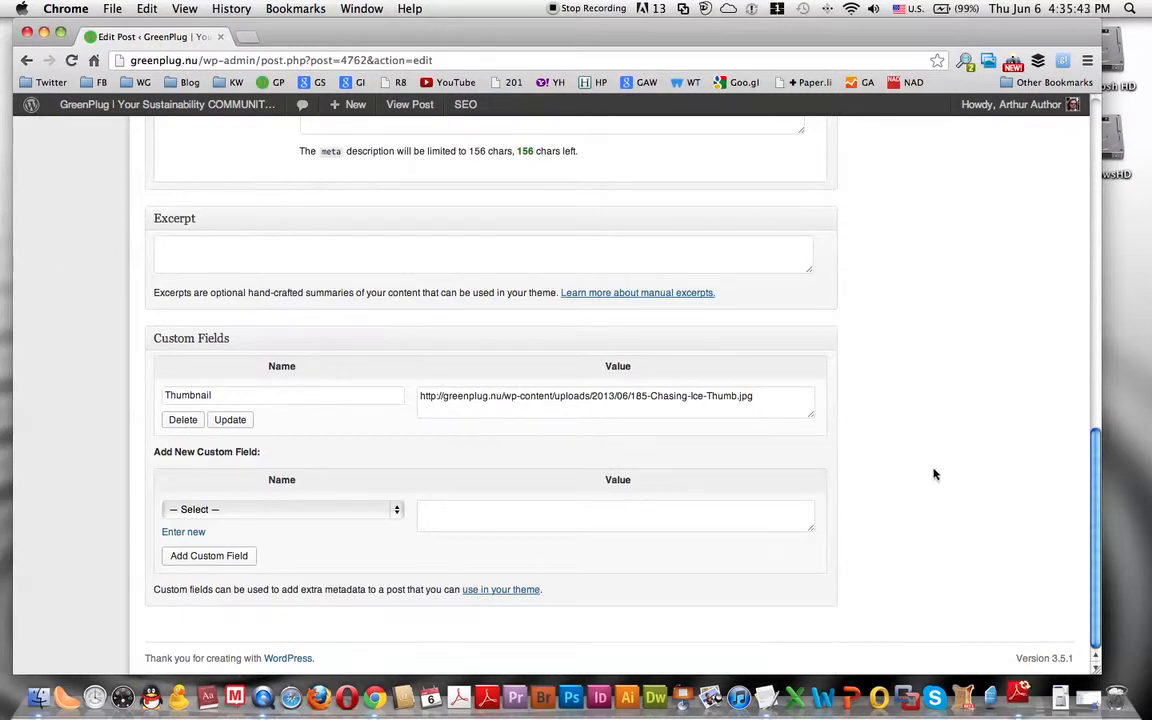
scroll(835, 418, "up", 15)
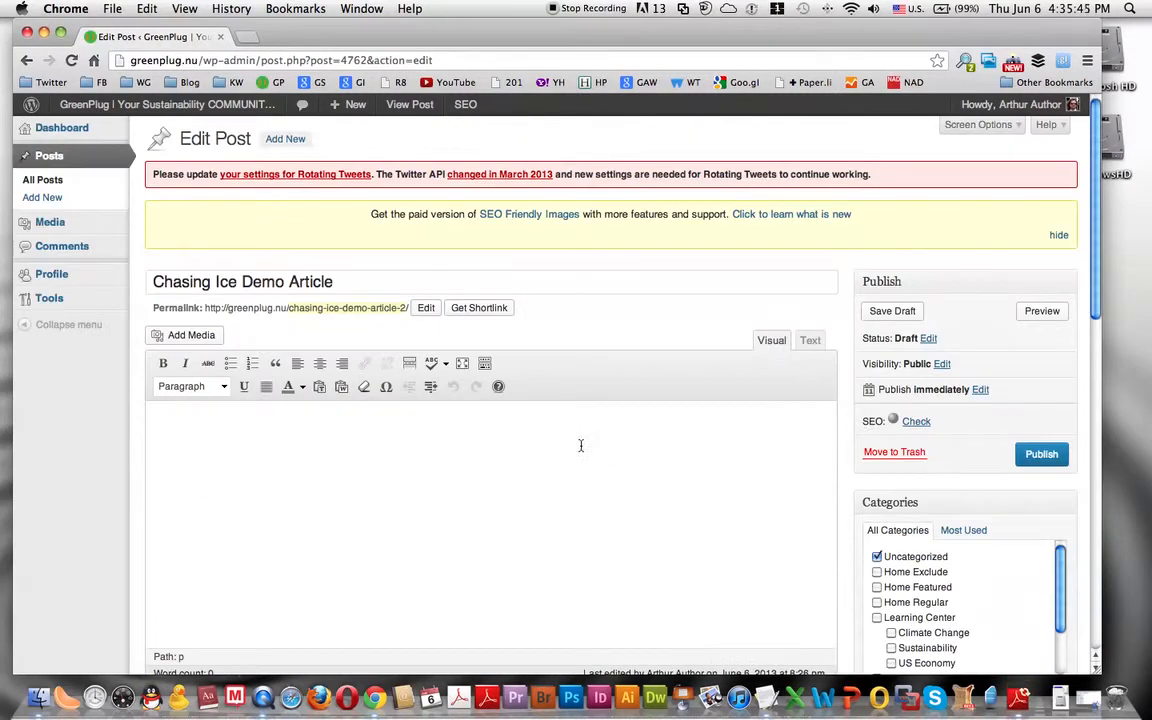
scroll(581, 445, "down", 4)
scroll(390, 320, "up", 4)
- Switch to Finder and open Text Chasing Ice Demo Article.txt from the Chasing Ice Demo Article Assets folder
left_click(40, 697)
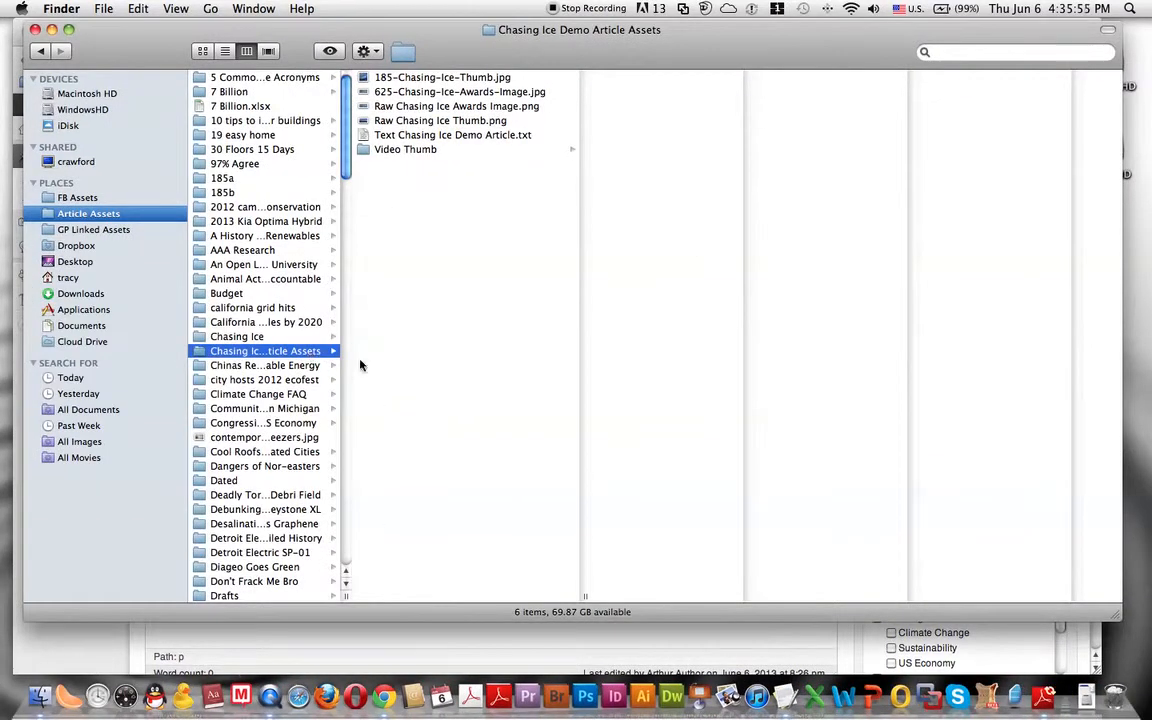
left_click(468, 138)
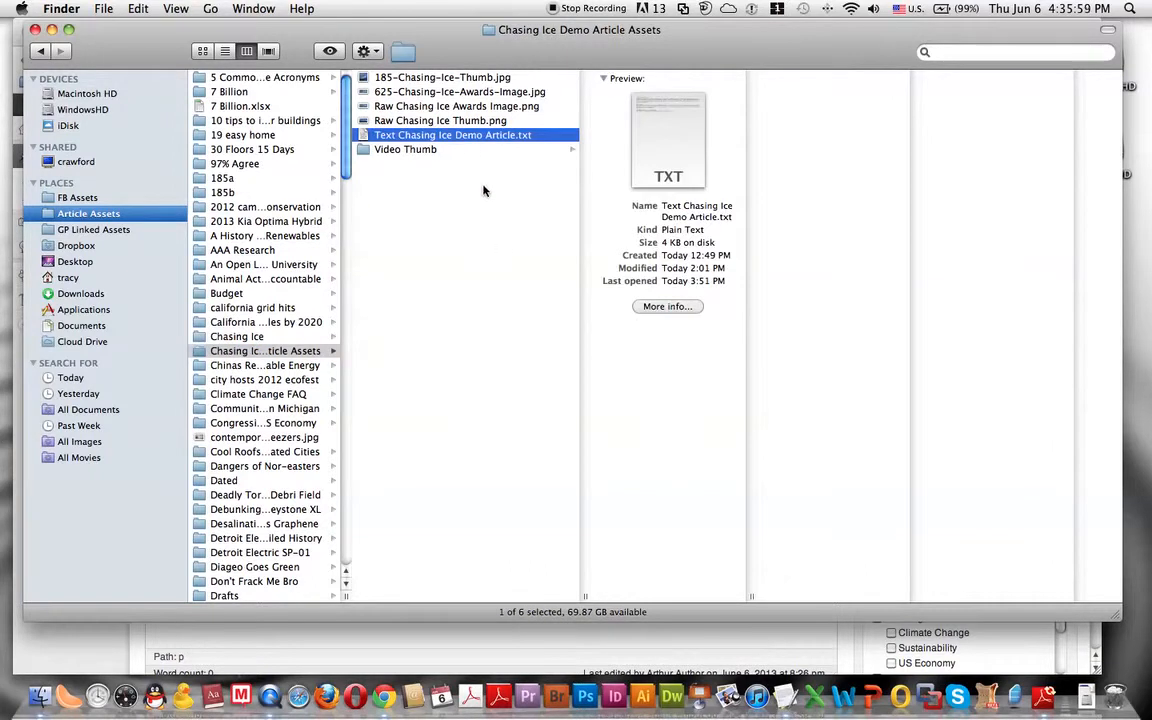
double_click(465, 140)
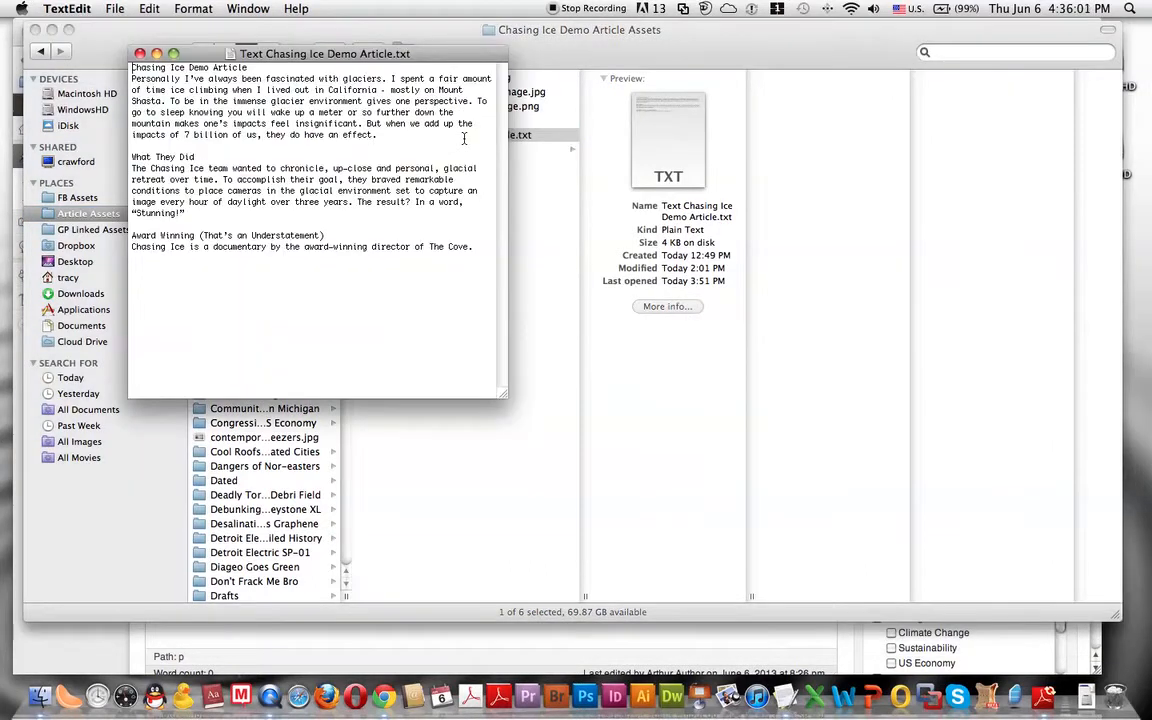
left_click_drag(324, 57, 286, 55)
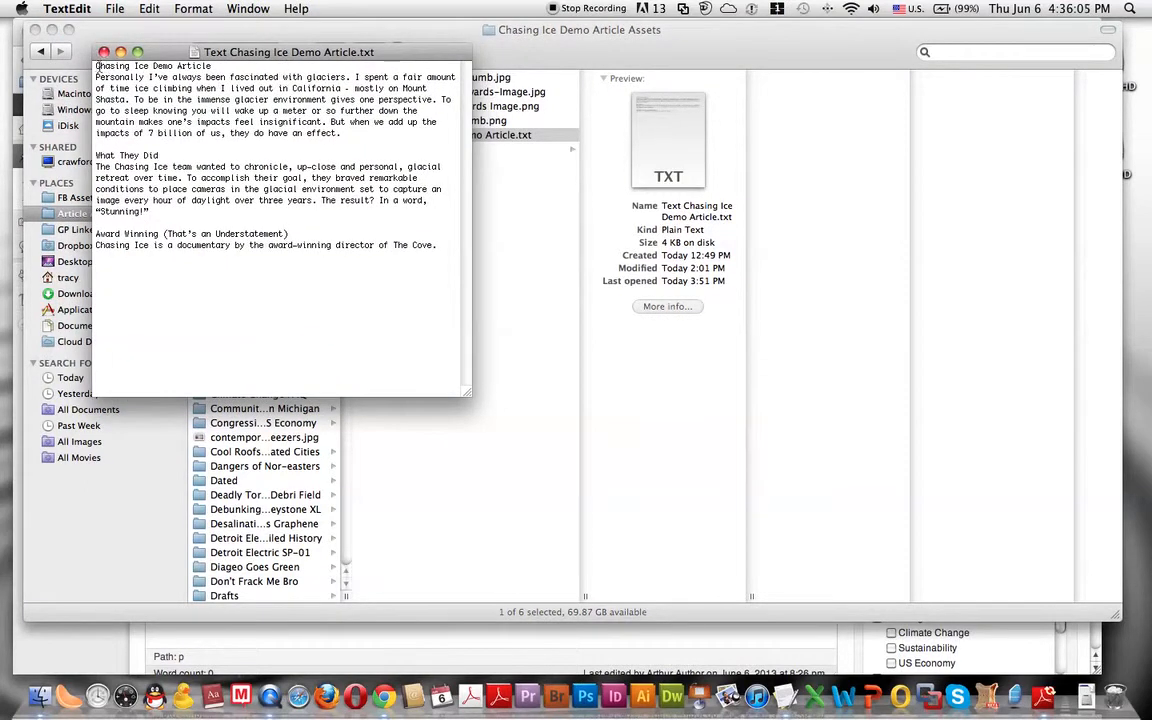
- Copy the article's body text from the text file, from "Personally I've always been fascinated" to the end, without the title line
left_click_drag(96, 66, 211, 66)
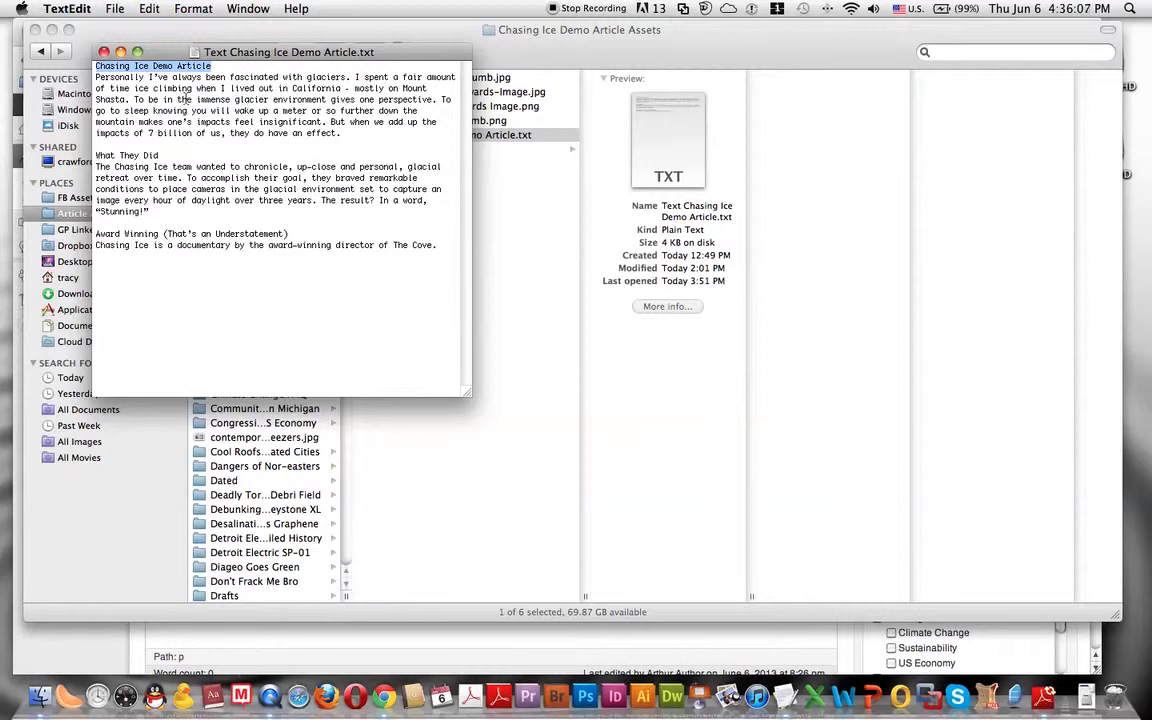
left_click(96, 77)
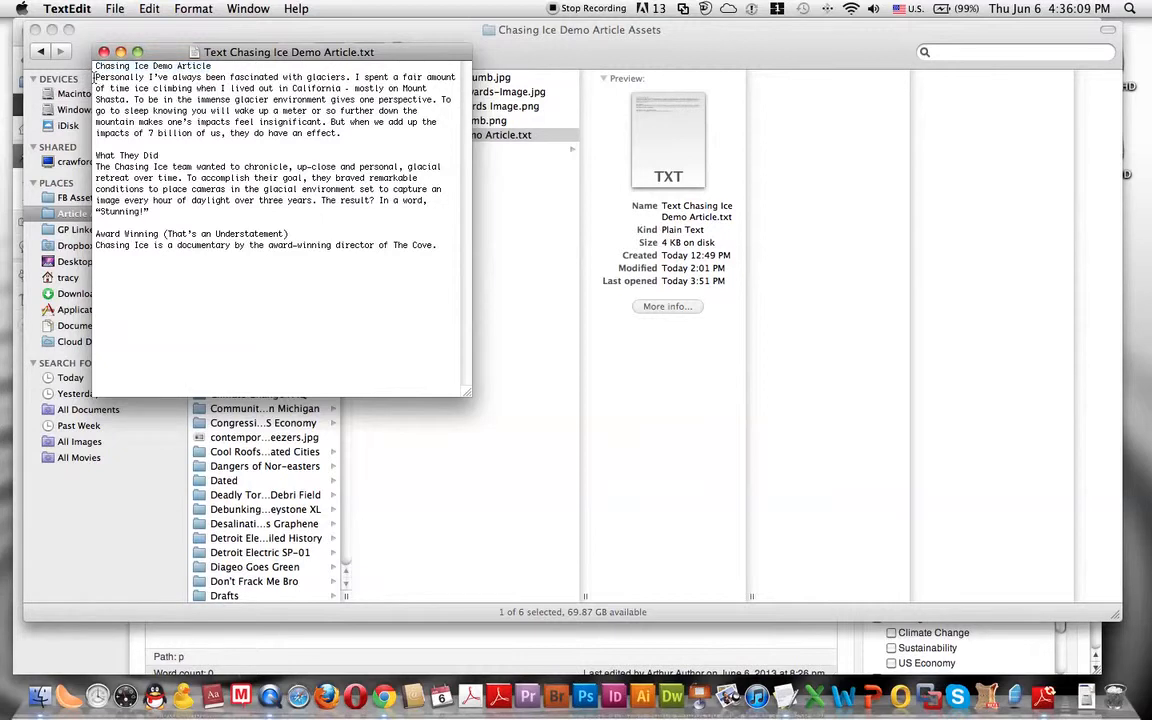
left_click_drag(96, 77, 440, 247)
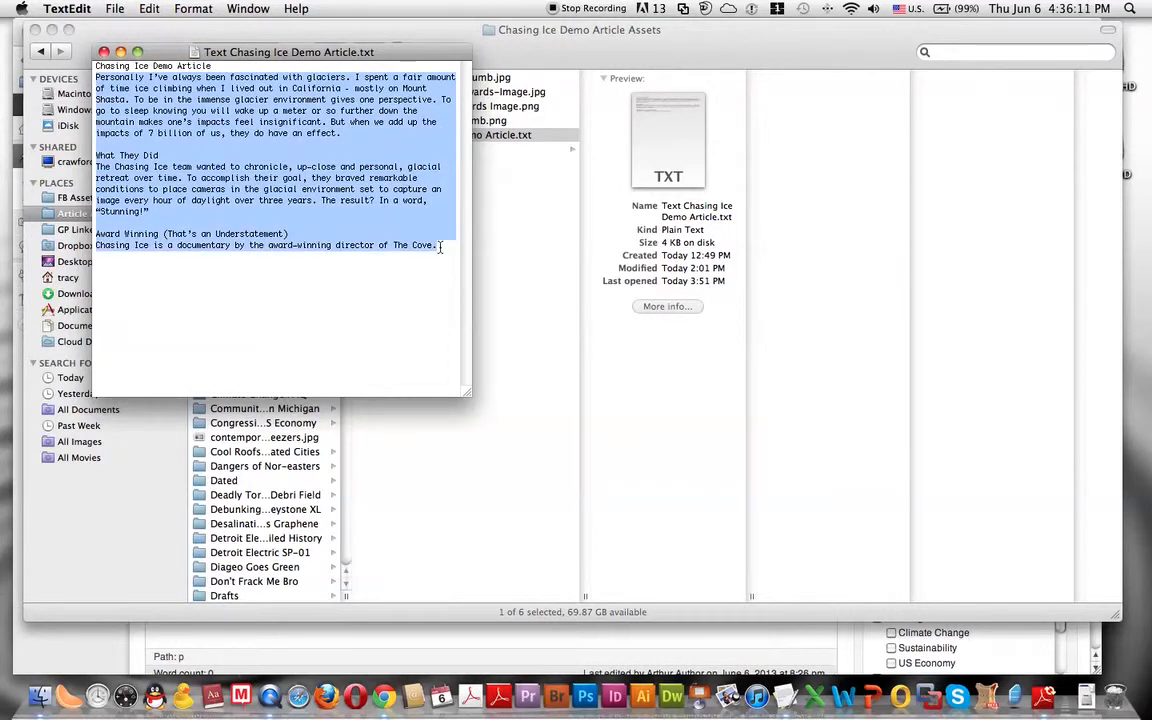
left_click(149, 9)
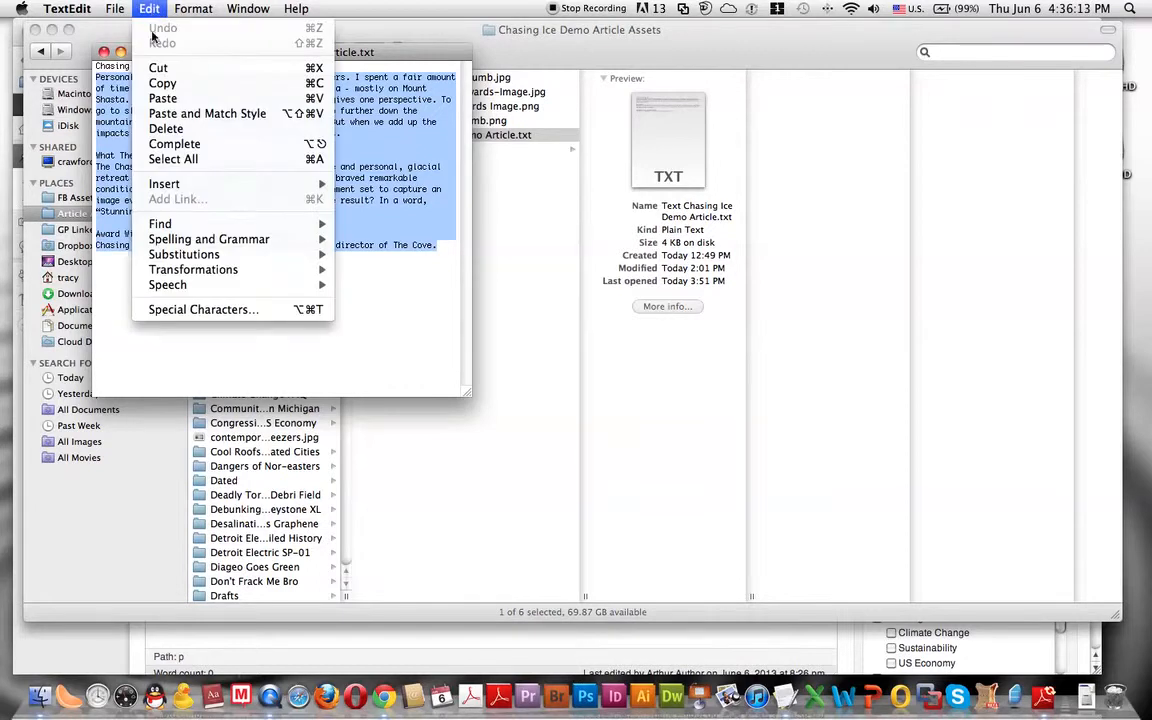
left_click(163, 85)
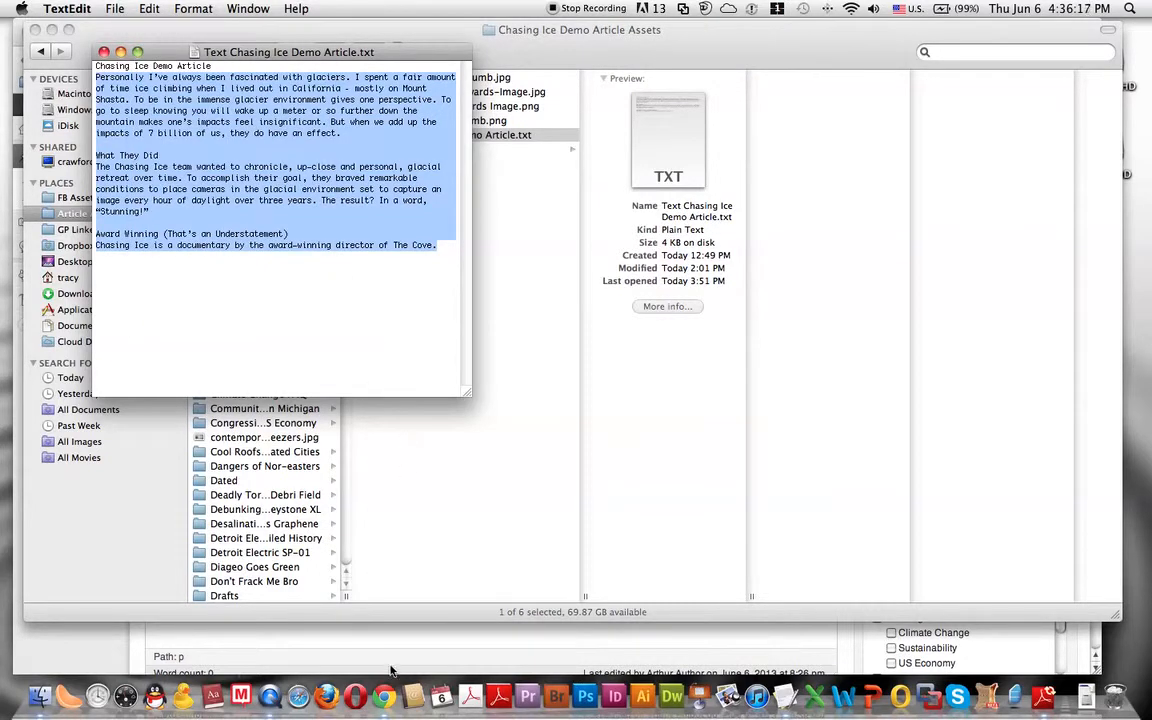
- Switch to Chrome and paste the copied article text into the empty body of the Chasing Ice Demo Article post
left_click(380, 684)
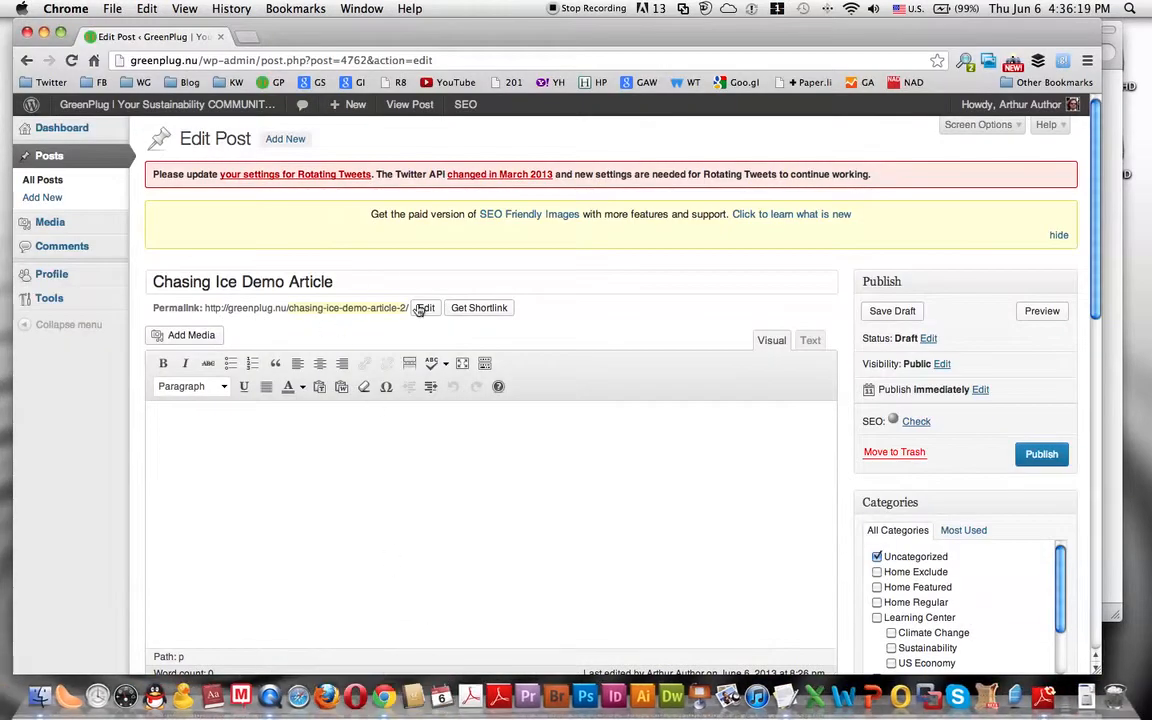
scroll(512, 387, "down", 2)
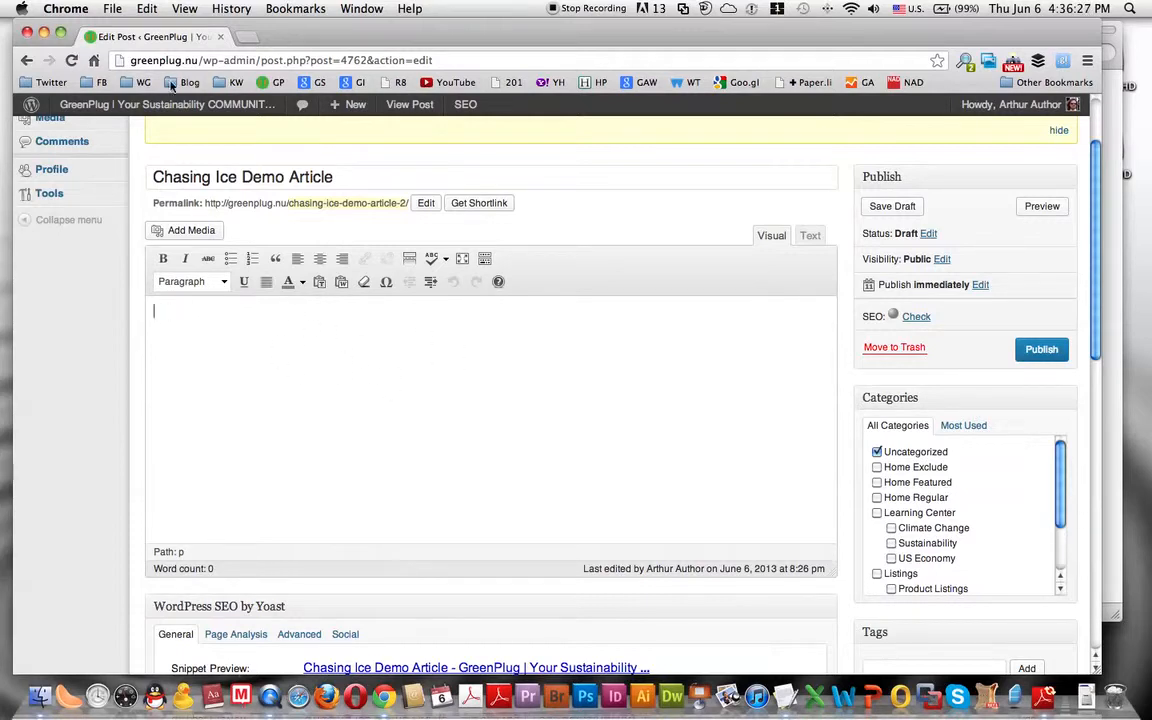
left_click(147, 8)
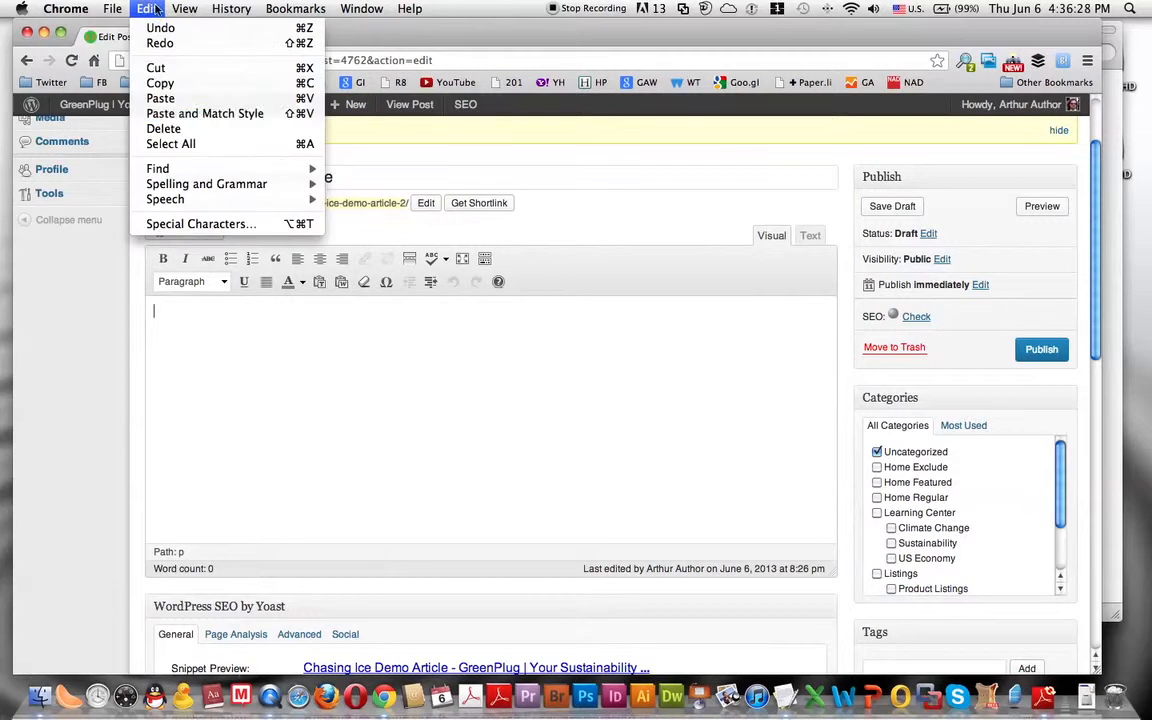
left_click(160, 98)
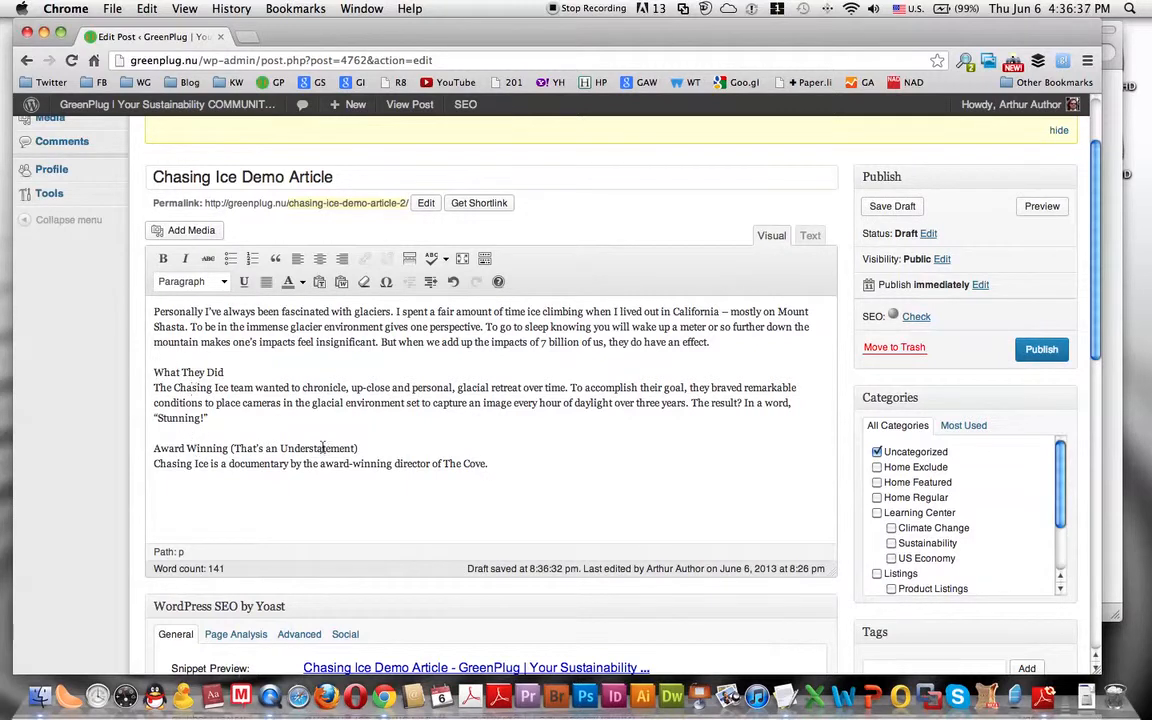
- Hide the editor's Kitchen Sink row of formatting tools and show it again
left_click(485, 259)
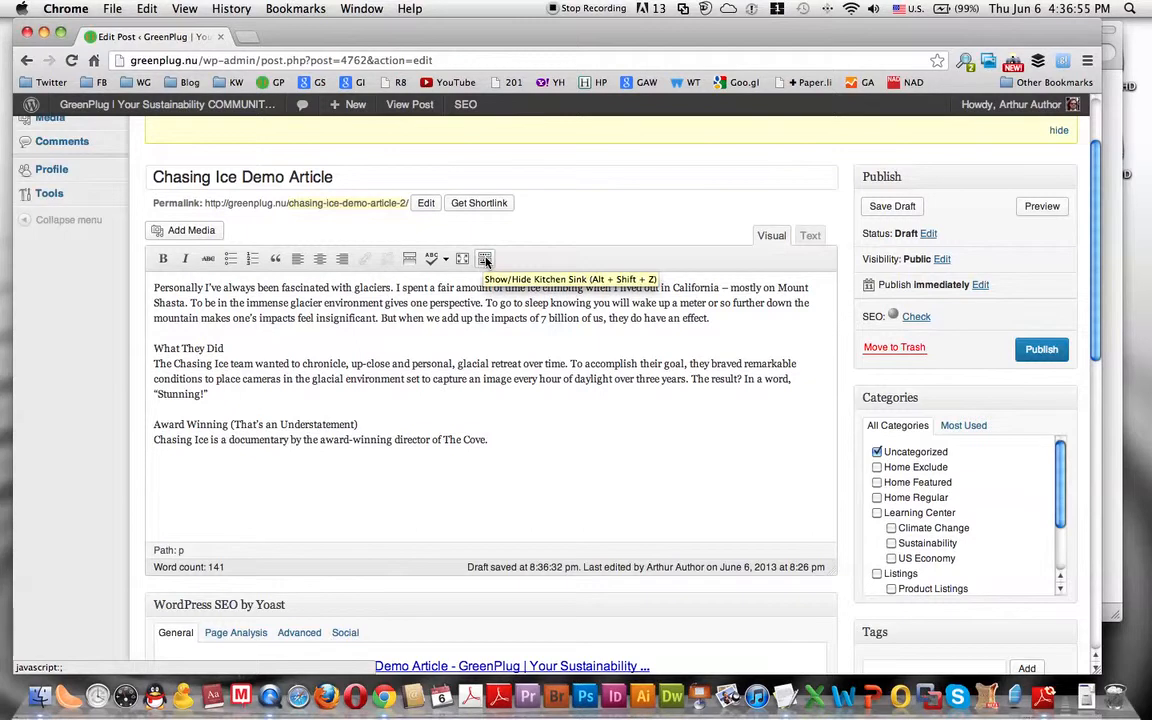
left_click(484, 259)
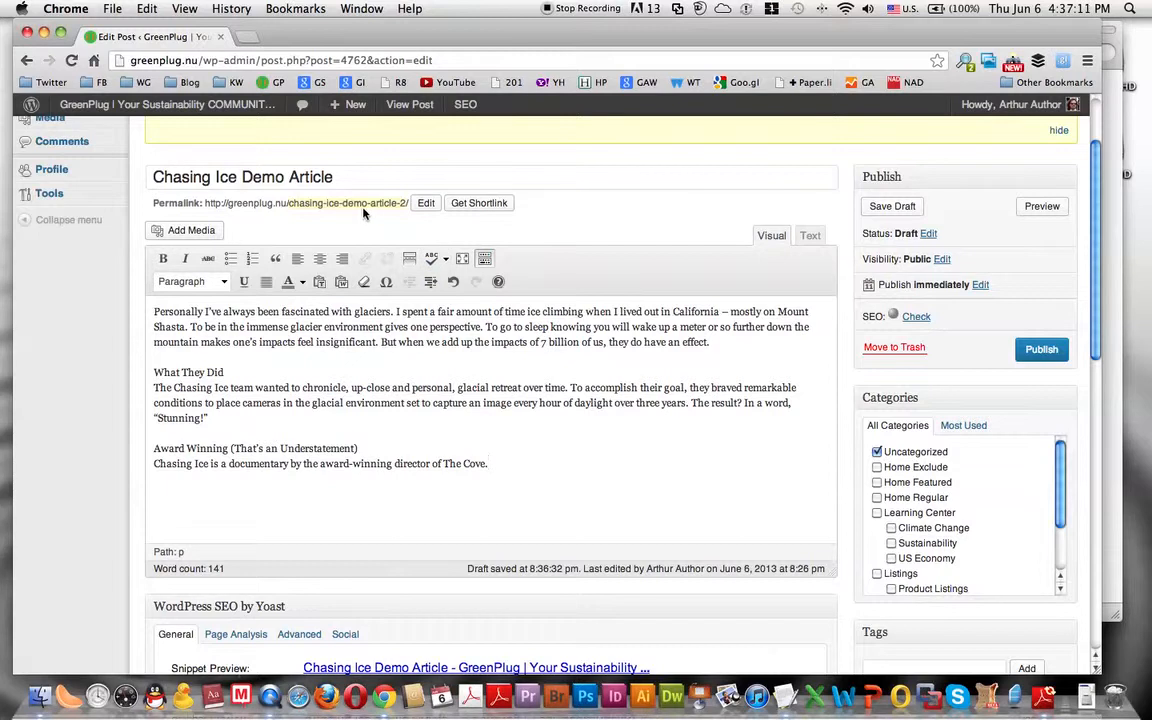
- Open the GreenPlug home page in a new tab and examine how the post excerpts appear above Read More
mouse_move(140, 111)
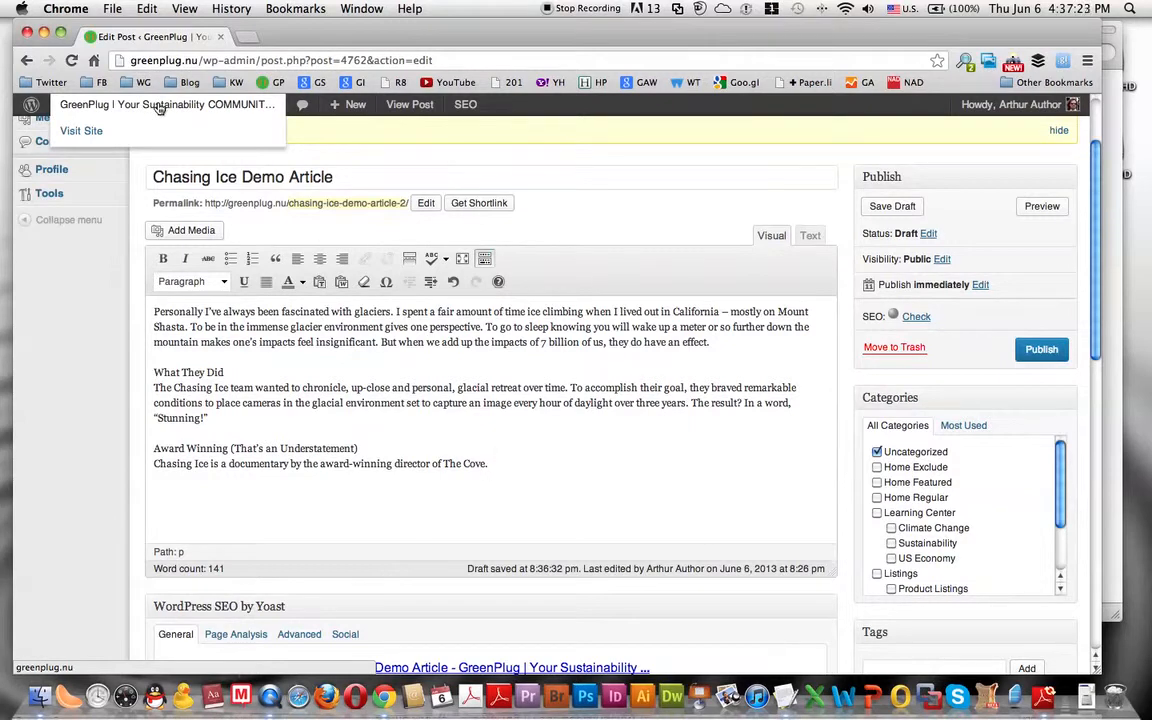
left_click(166, 107)
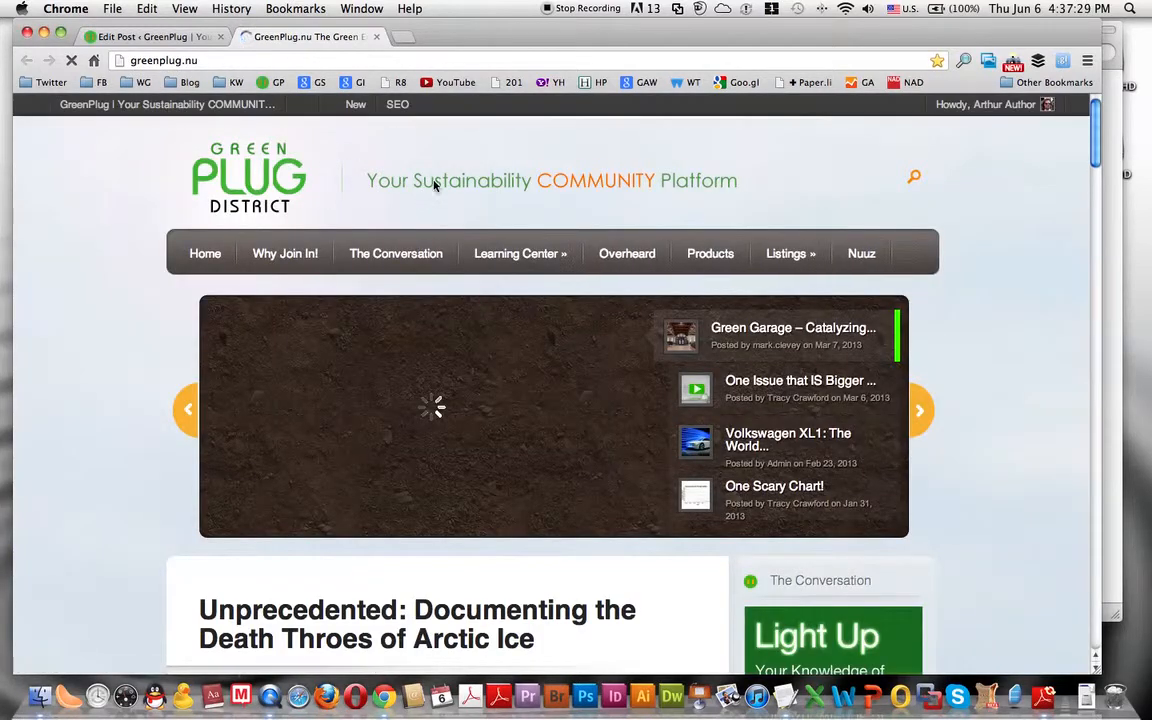
scroll(588, 193, "down", 10)
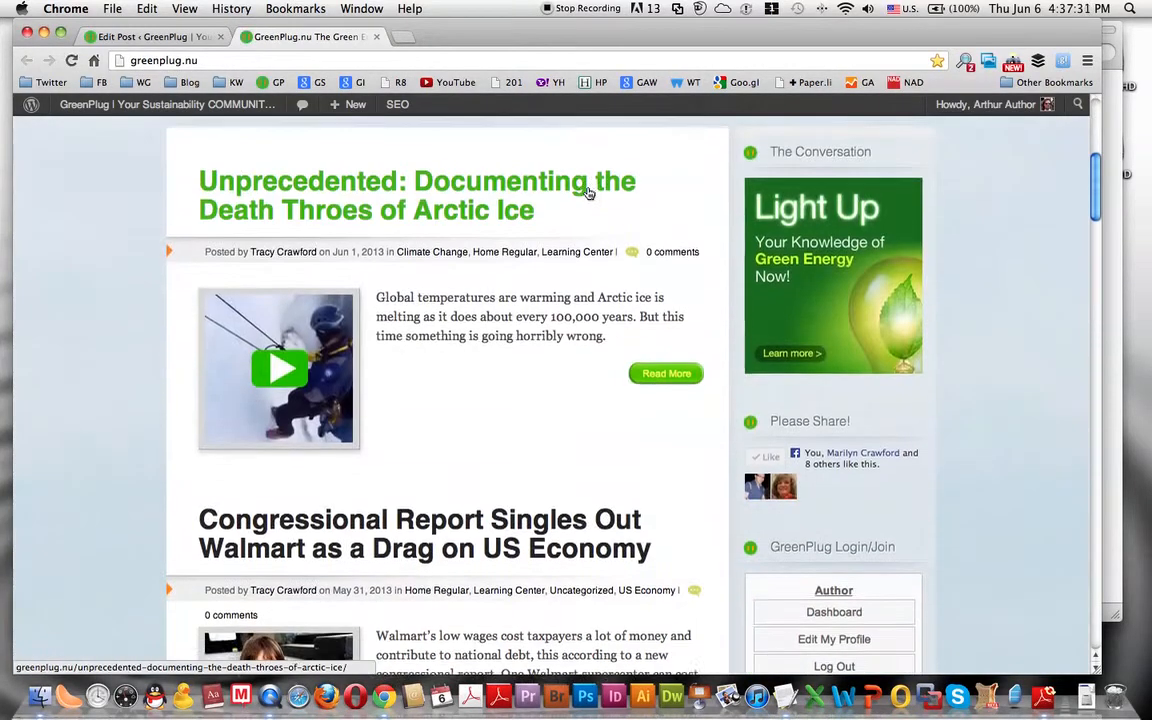
scroll(589, 193, "down", 10)
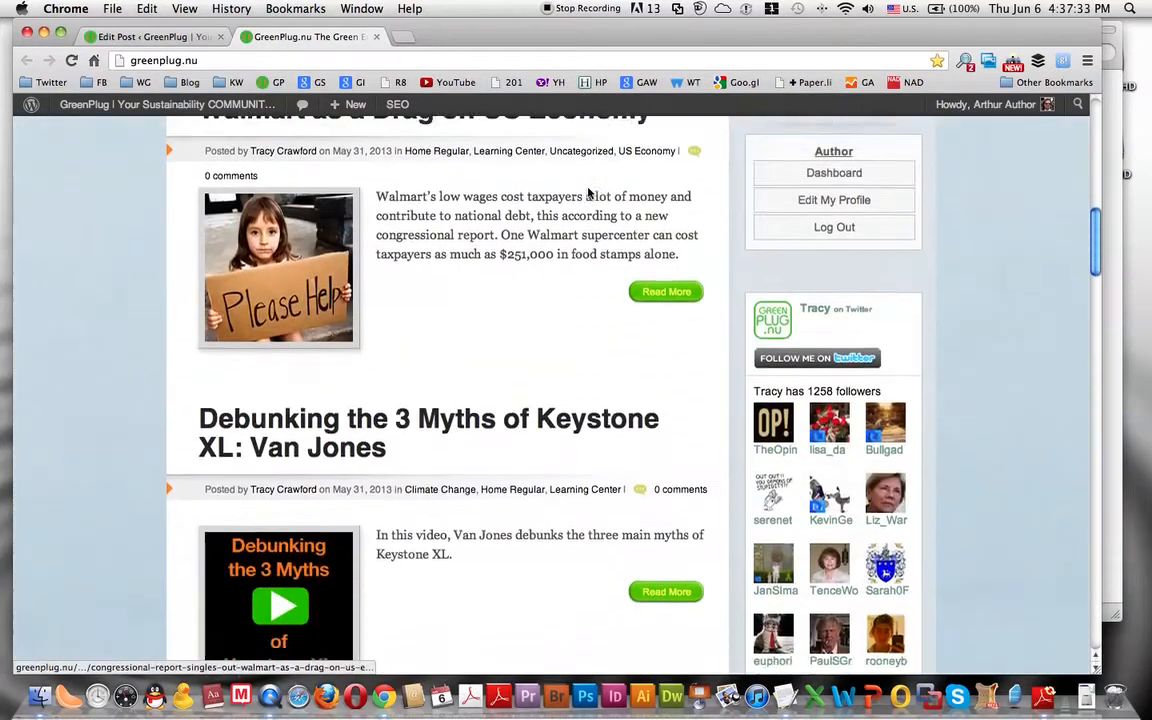
scroll(589, 193, "up", 4)
scroll(588, 191, "up", 5)
scroll(586, 190, "down", 2)
left_click_drag(378, 291, 640, 344)
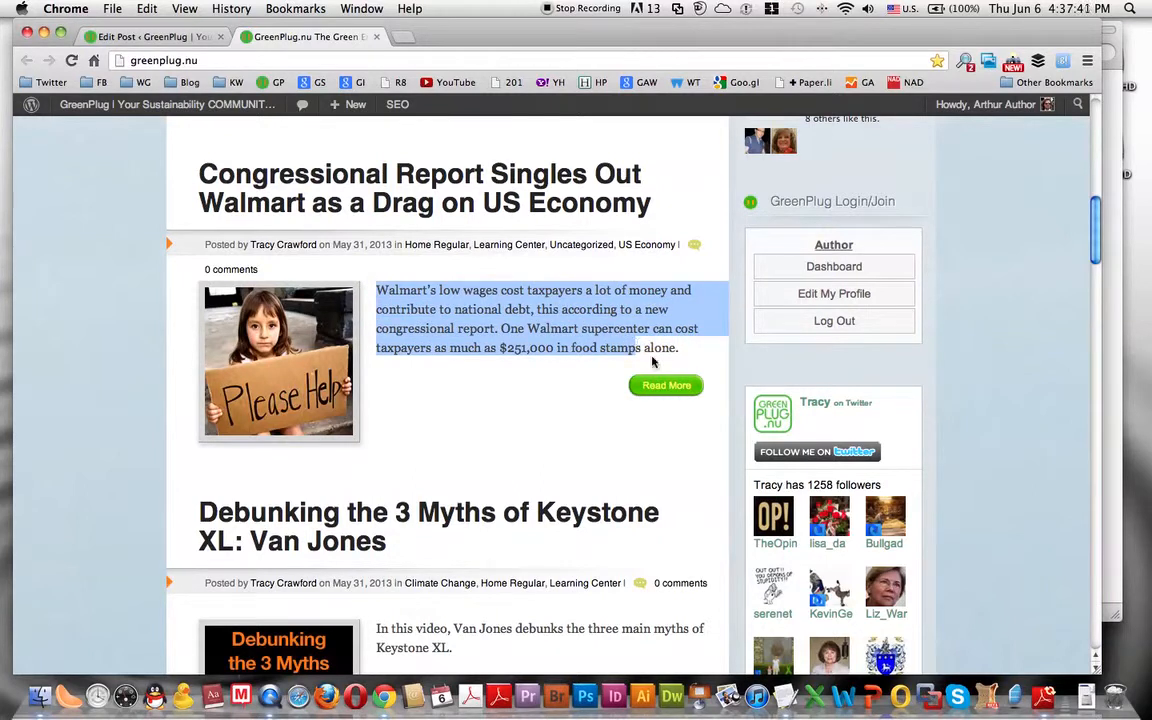
- Open the full Walmart congressional report article to compare it with its excerpt, and return to the home page
left_click(660, 387)
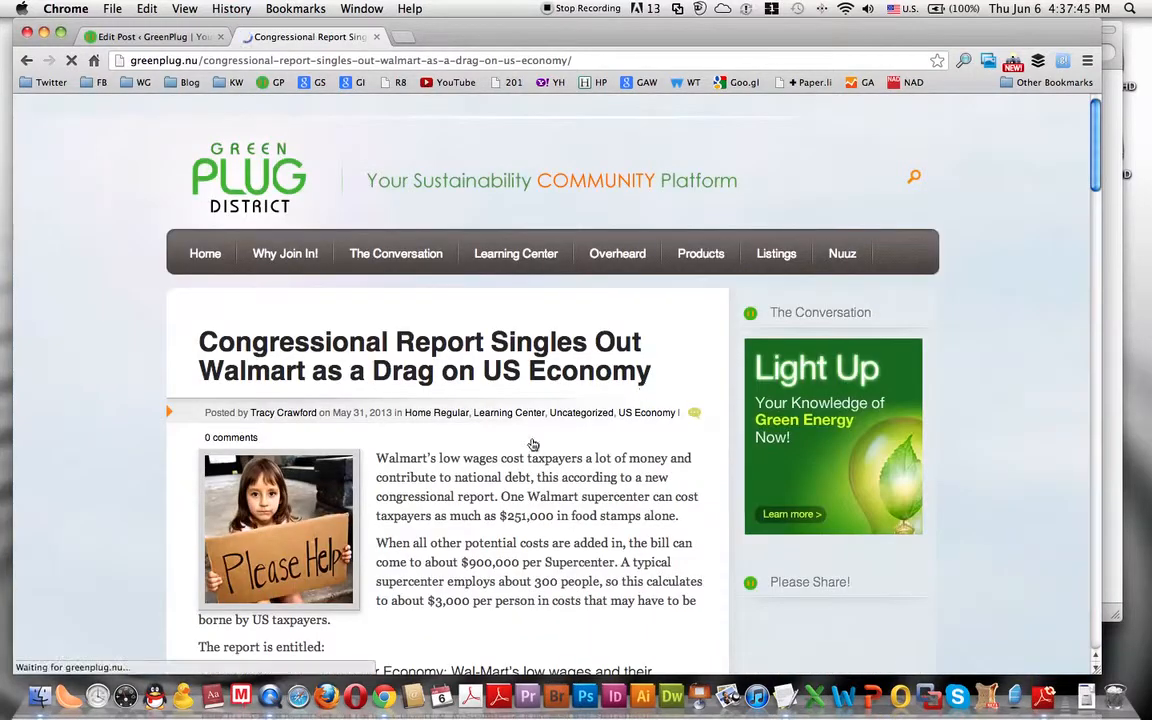
scroll(492, 465, "down", 10)
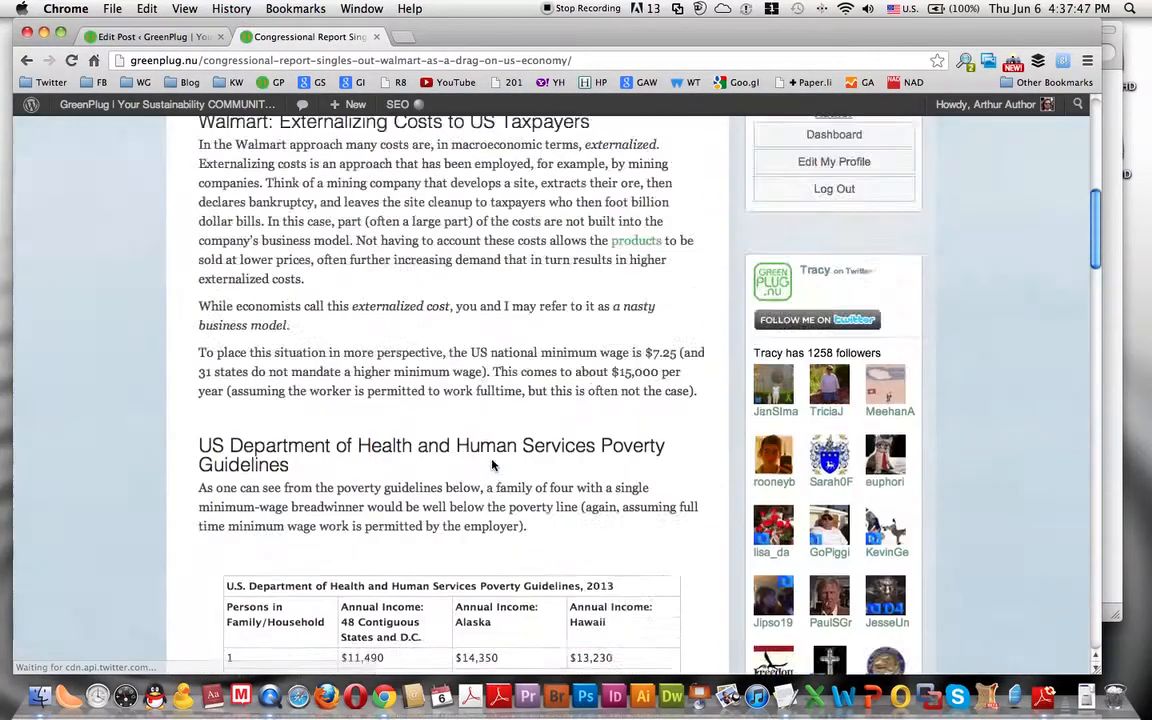
scroll(492, 465, "up", 10)
scroll(492, 465, "down", 4)
scroll(493, 463, "up", 5)
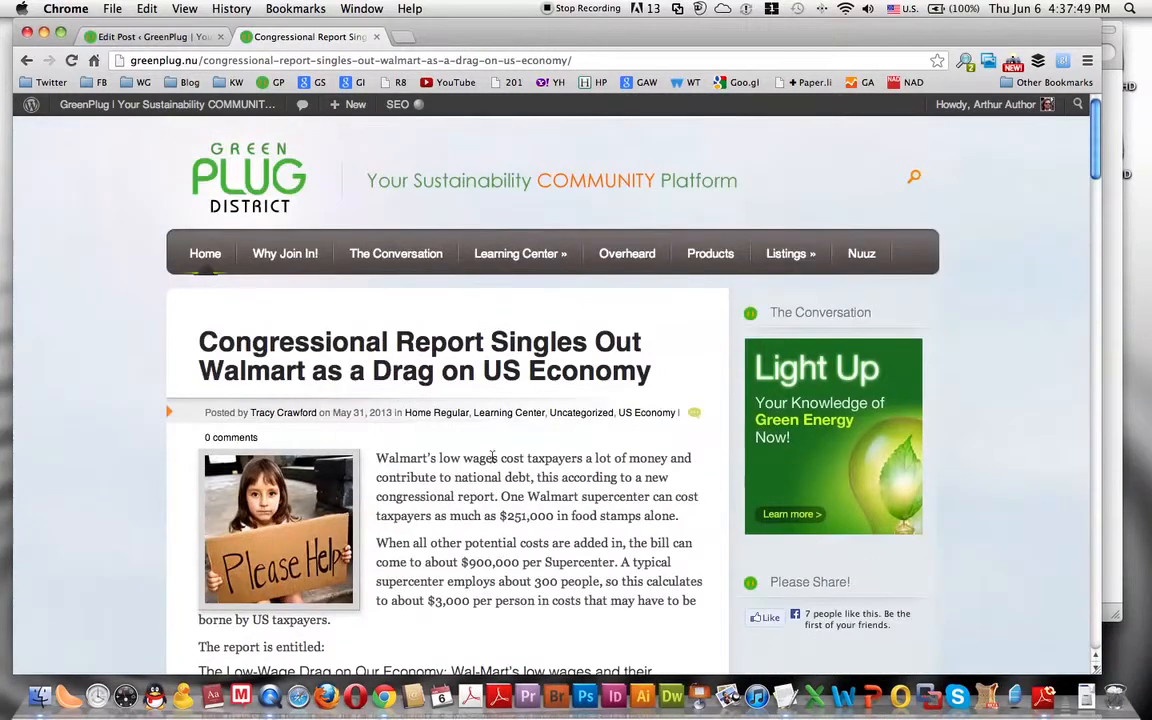
left_click(27, 62)
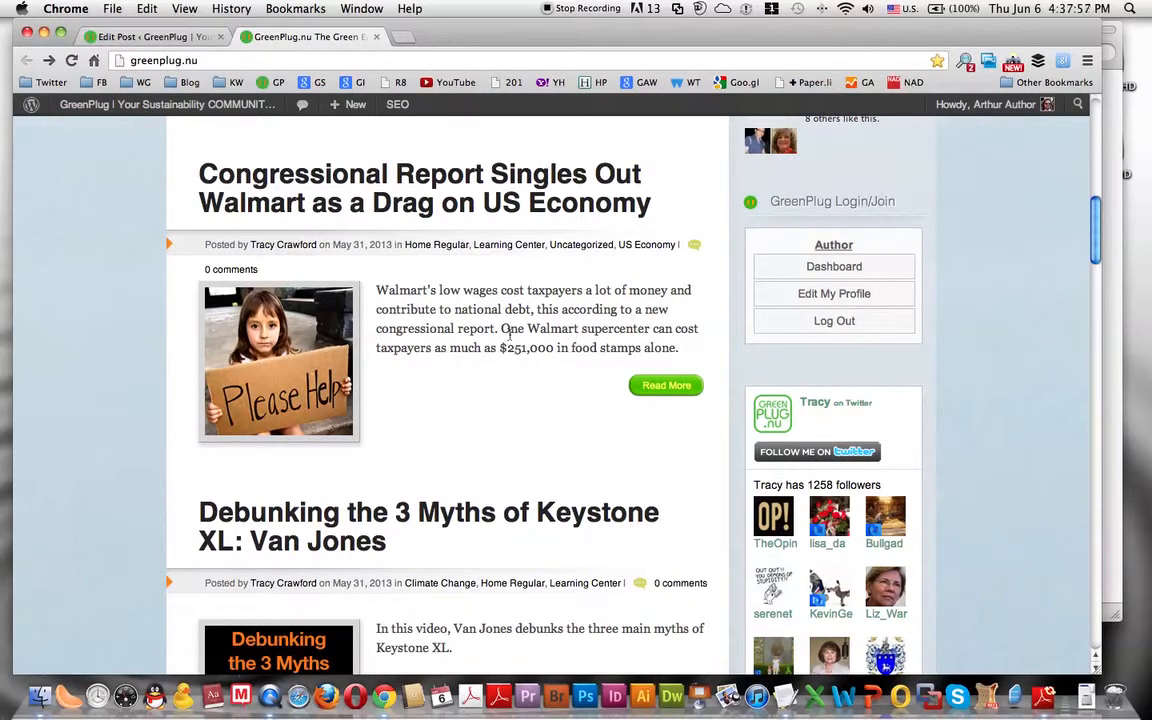
- Insert a More tag in the Chasing Ice post right after "mostly on Mount Shasta." and highlight the teaser text above it
left_click(158, 40)
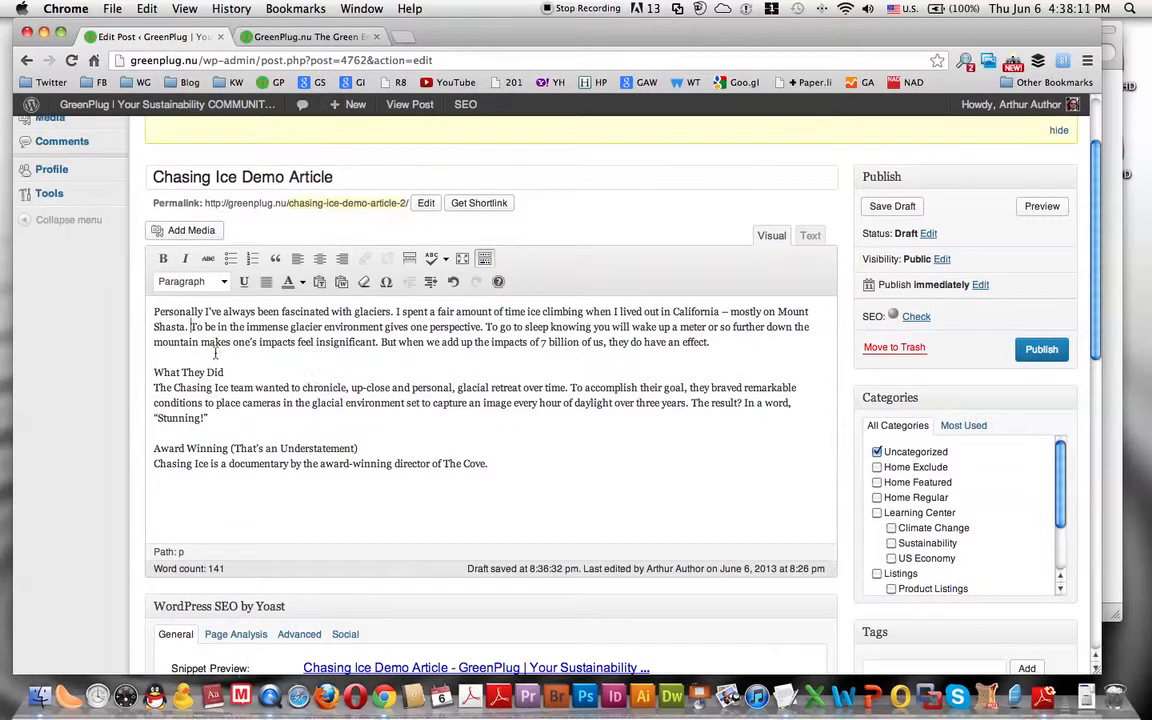
left_click(191, 327)
left_click(410, 262)
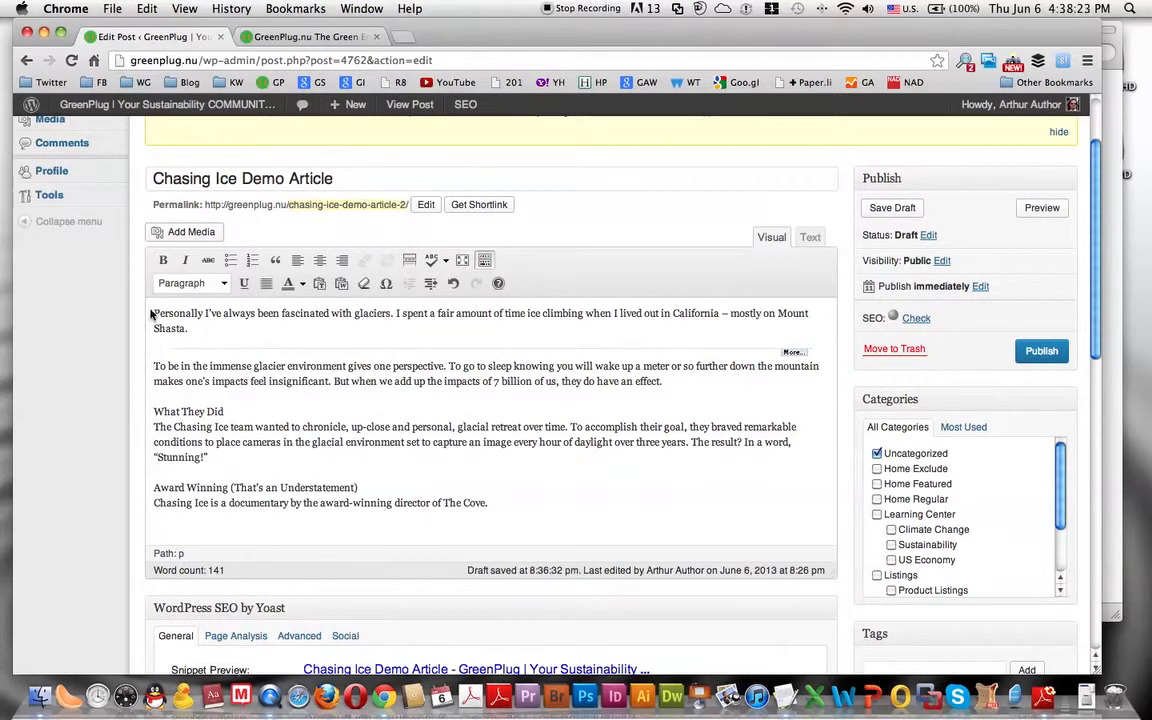
left_click_drag(154, 313, 198, 330)
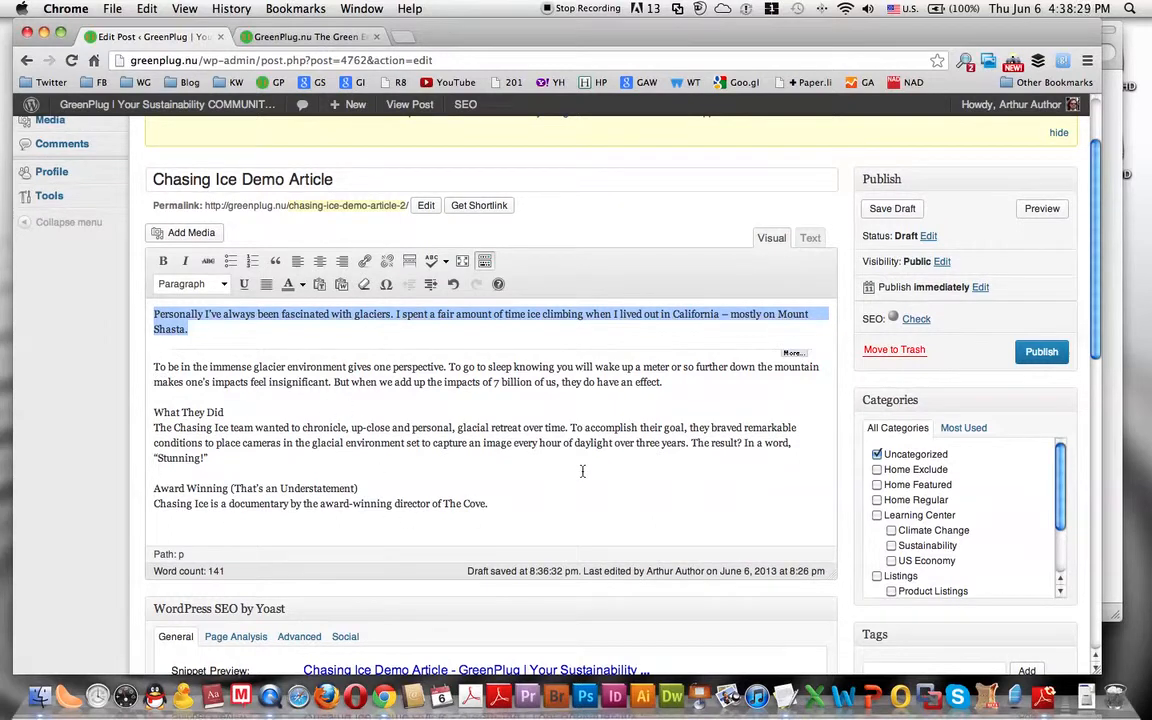
- Examine the More tag in the post's HTML source, and return to the visual editing view
left_click(777, 243)
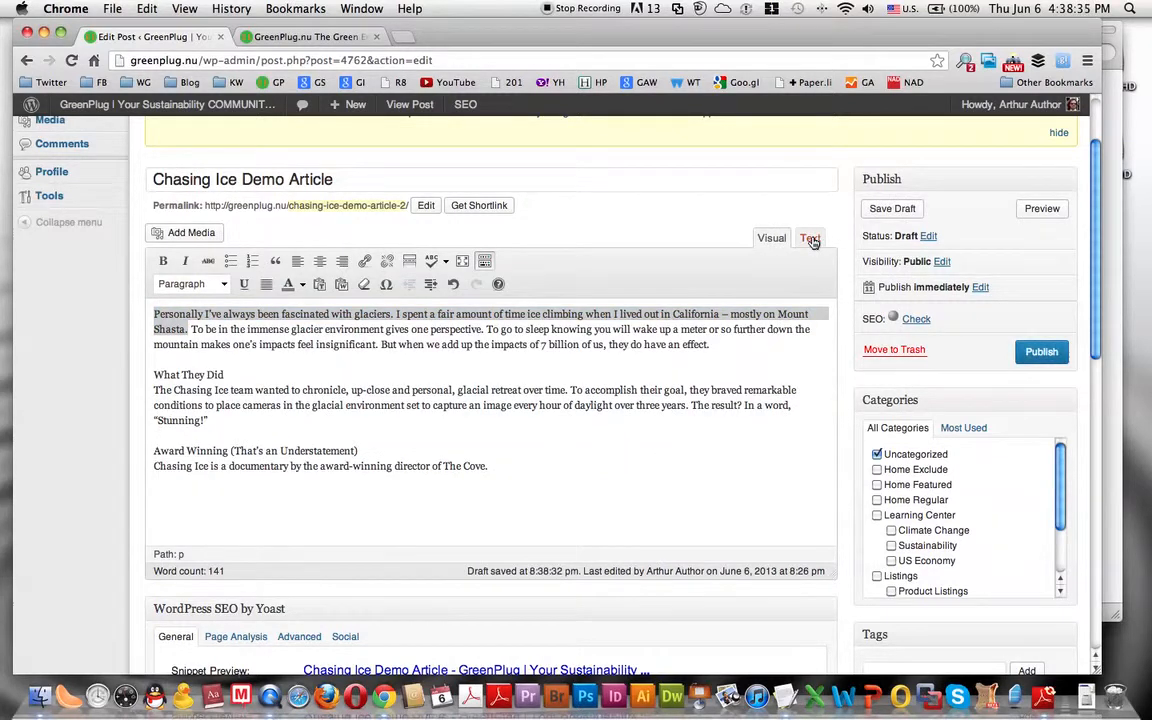
left_click(811, 240)
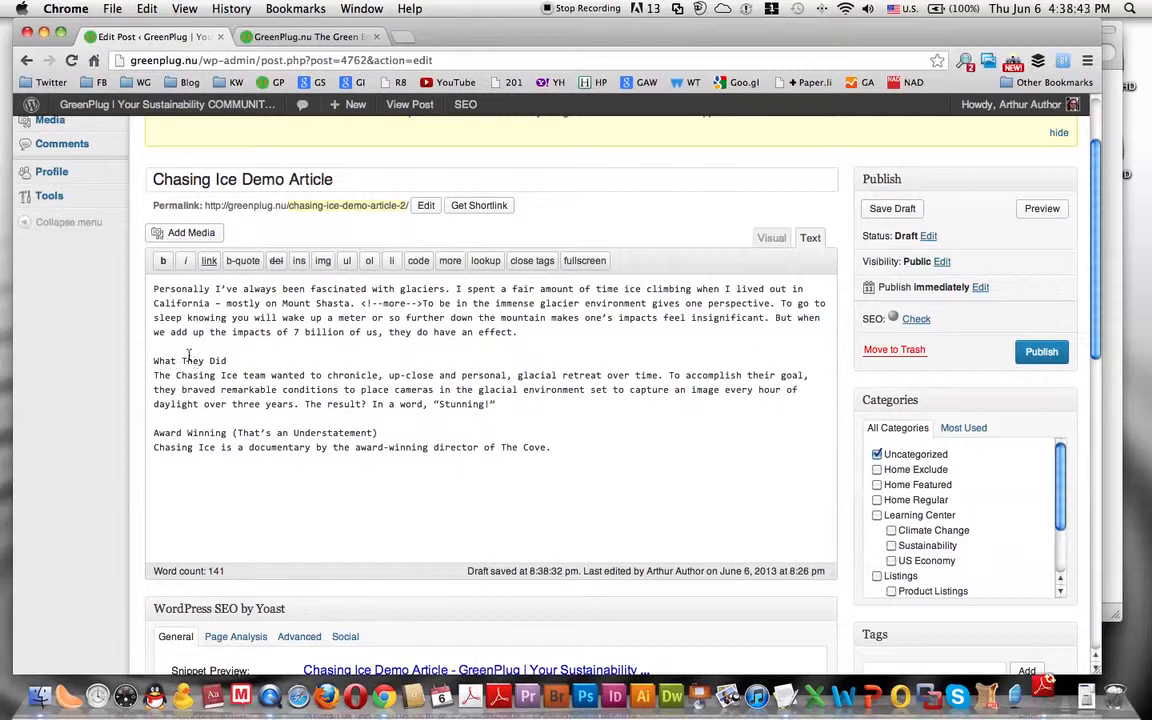
left_click(771, 238)
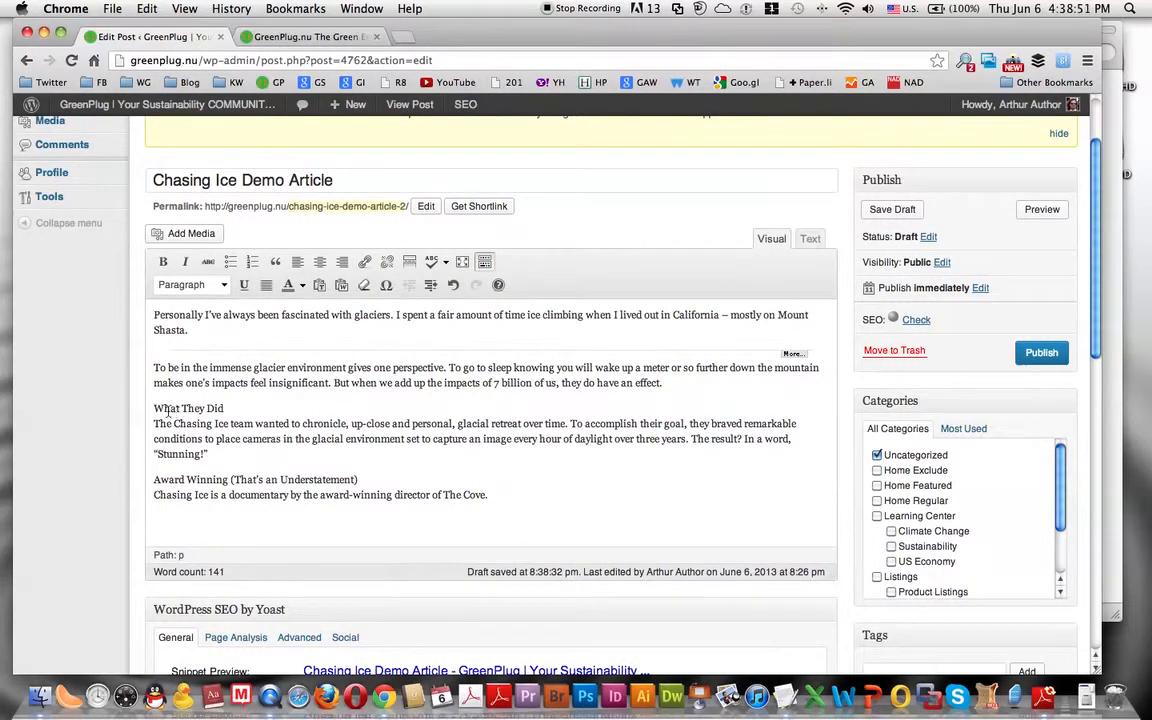
- Try to format the "What They Did" line as Heading 2 while it shares a paragraph with the text below
left_click_drag(153, 408, 229, 407)
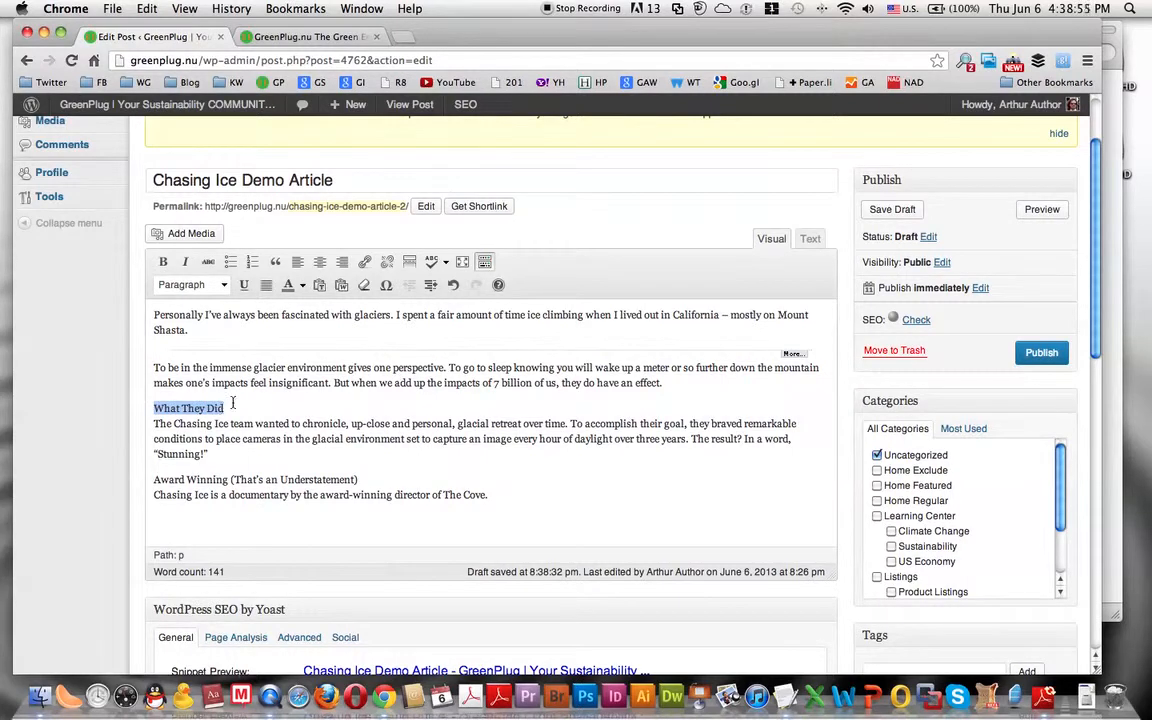
left_click(225, 286)
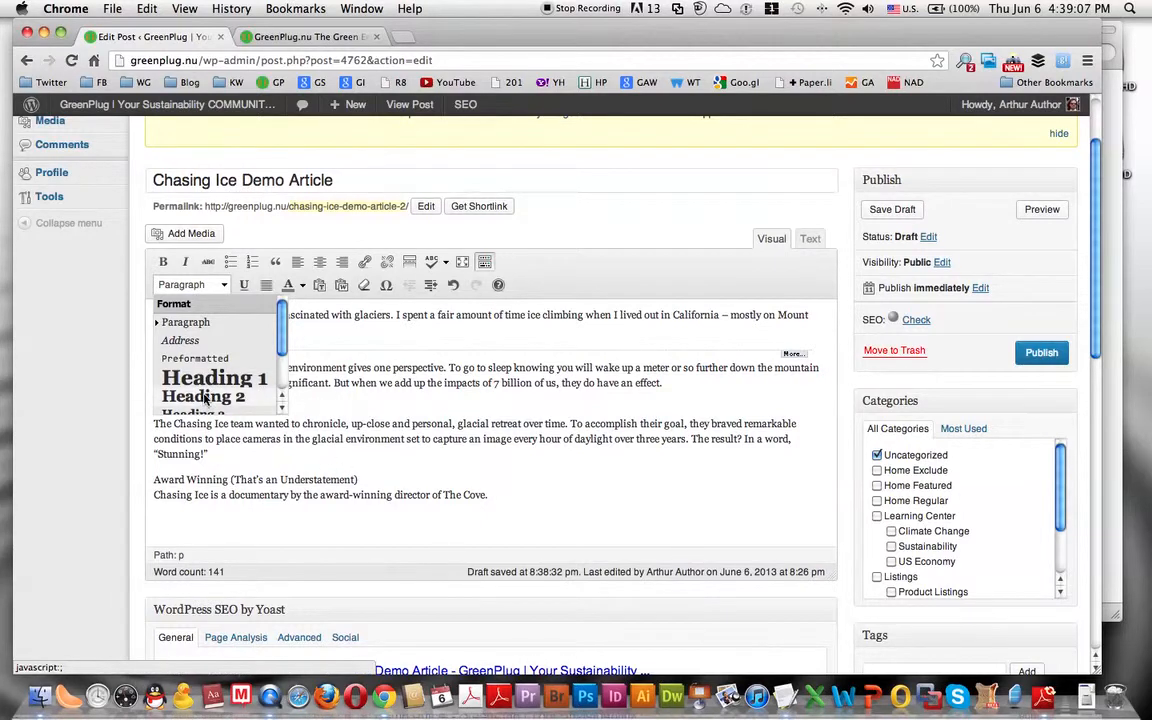
scroll(211, 398, "down", 5)
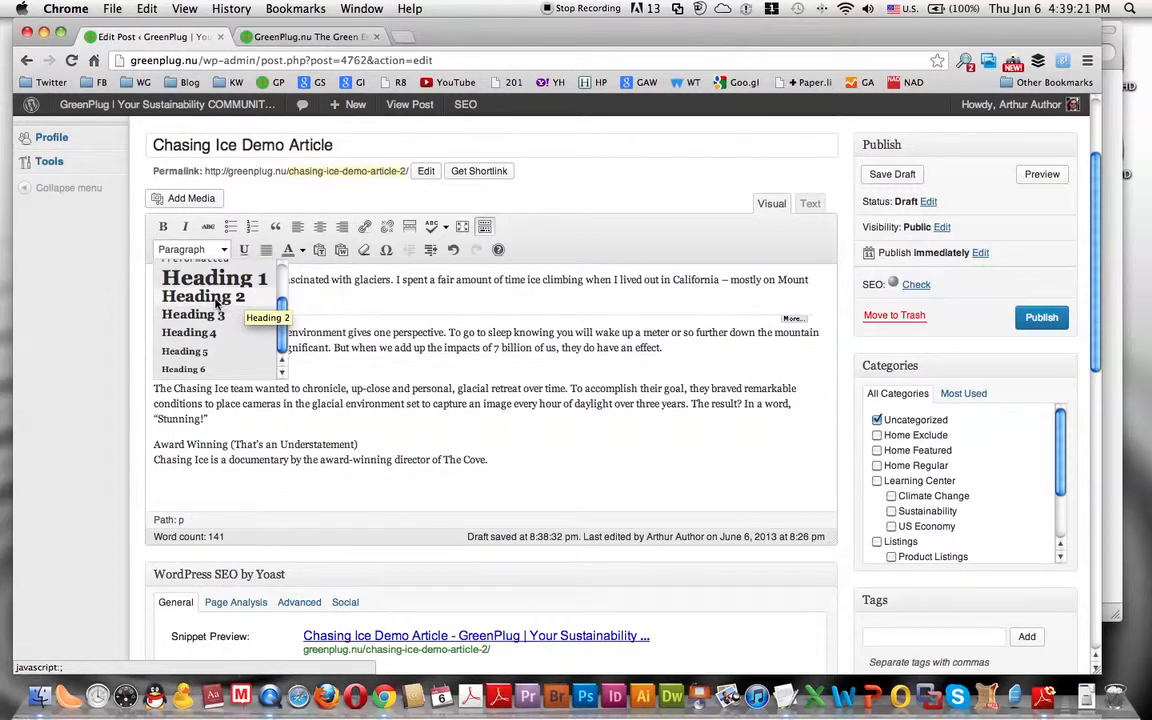
left_click(324, 388)
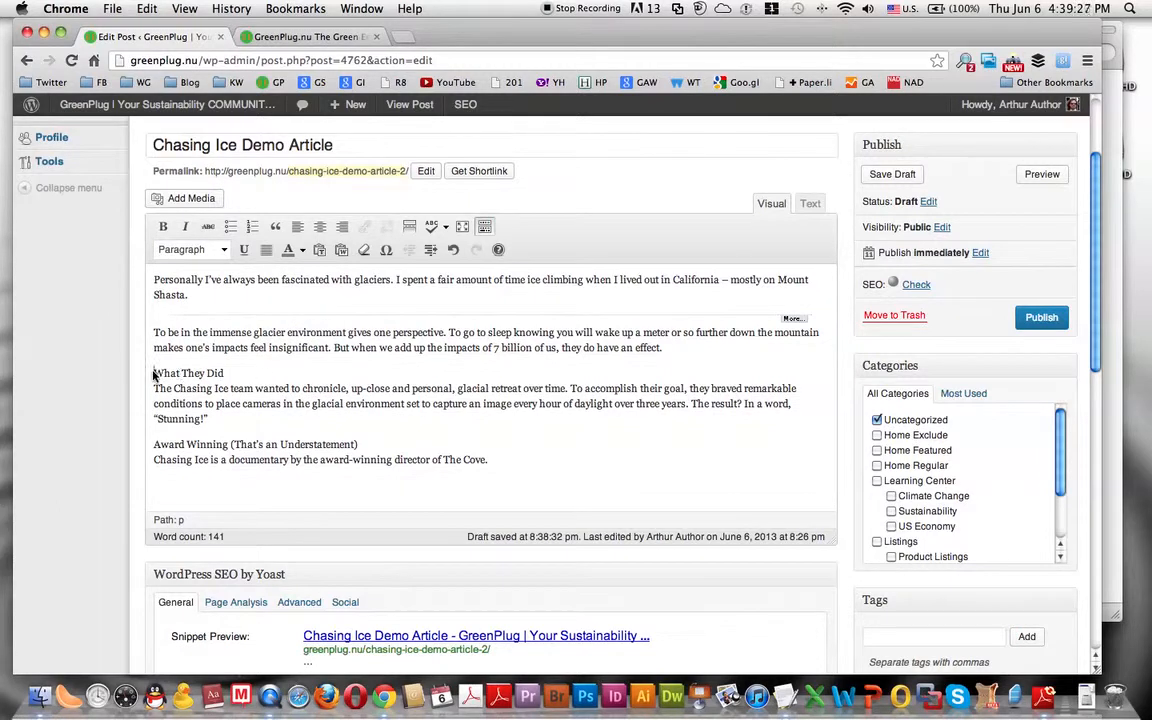
left_click_drag(155, 372, 224, 373)
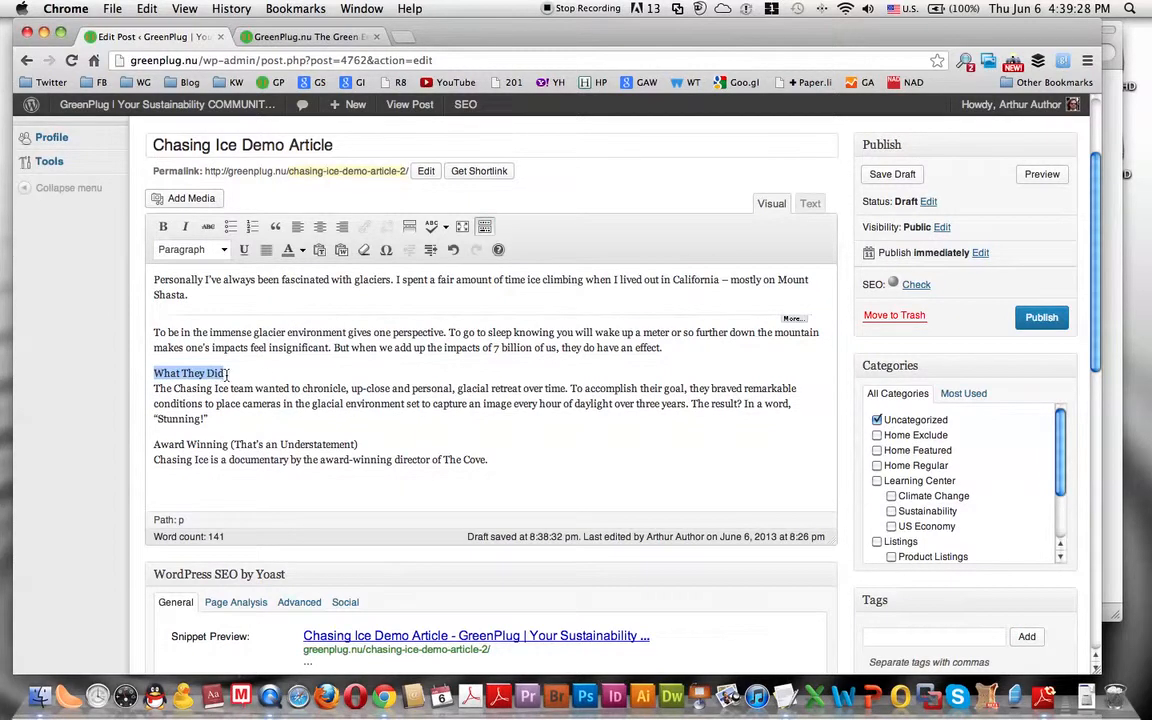
left_click(226, 253)
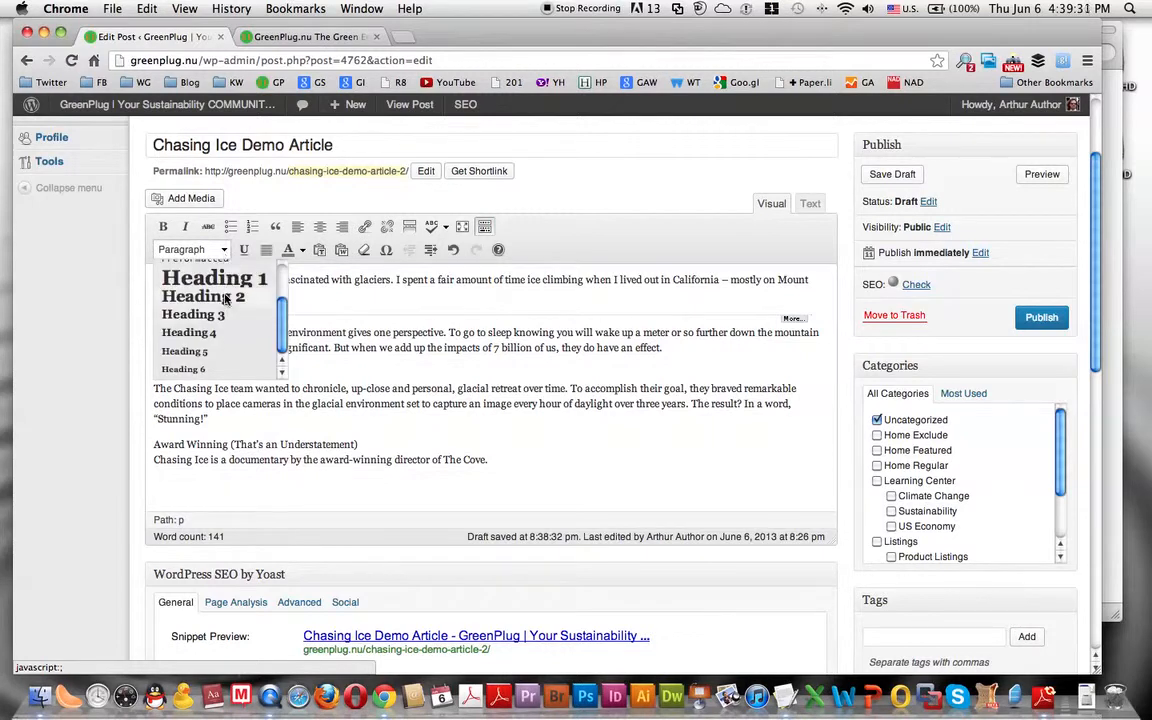
left_click(226, 297)
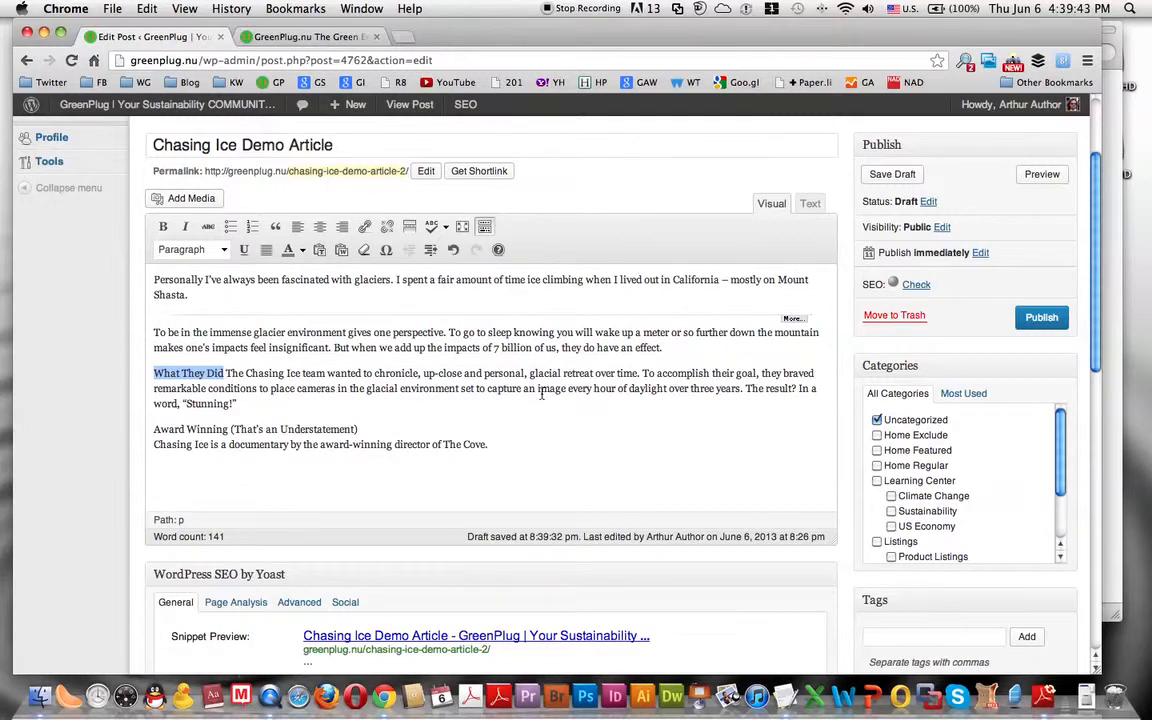
- Add a blank line above "What They Did" and split it from the following text into its own paragraph
left_click(665, 347)
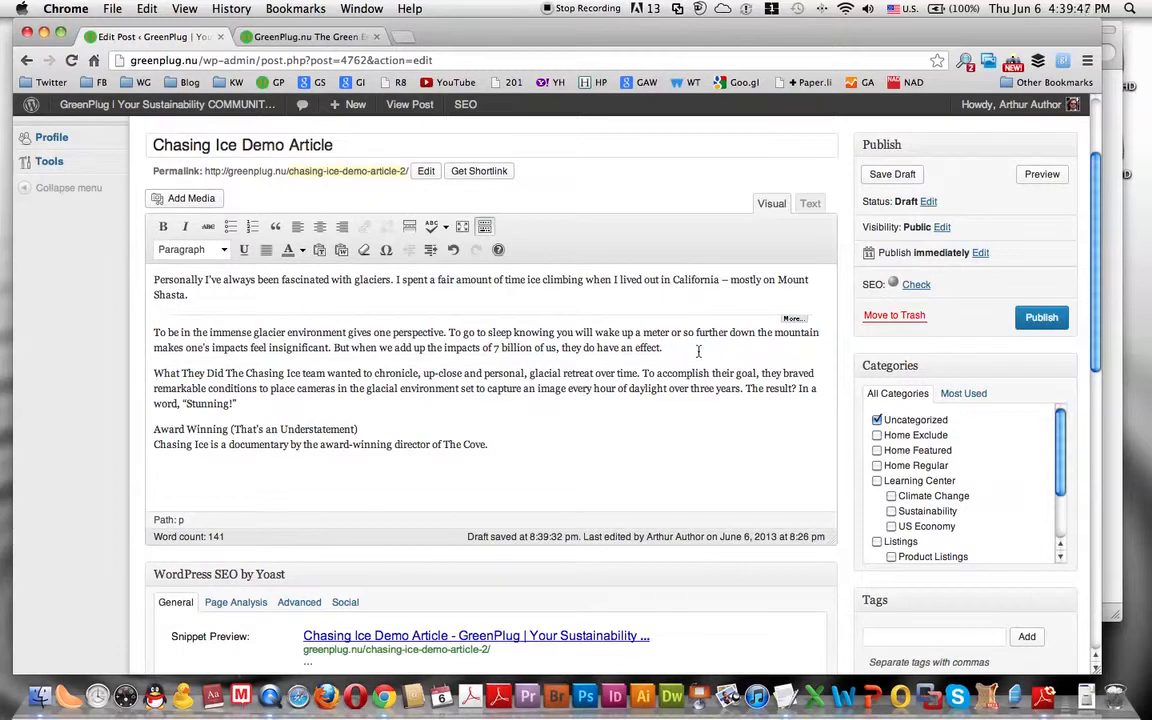
key("Return")
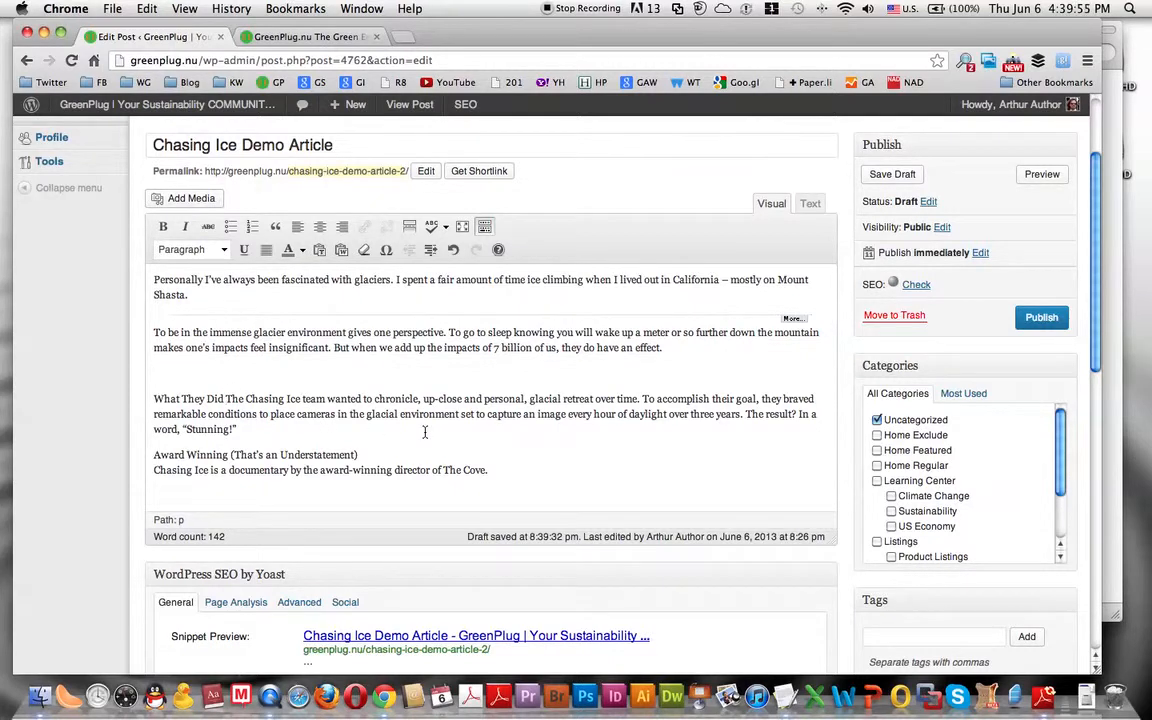
key("Return")
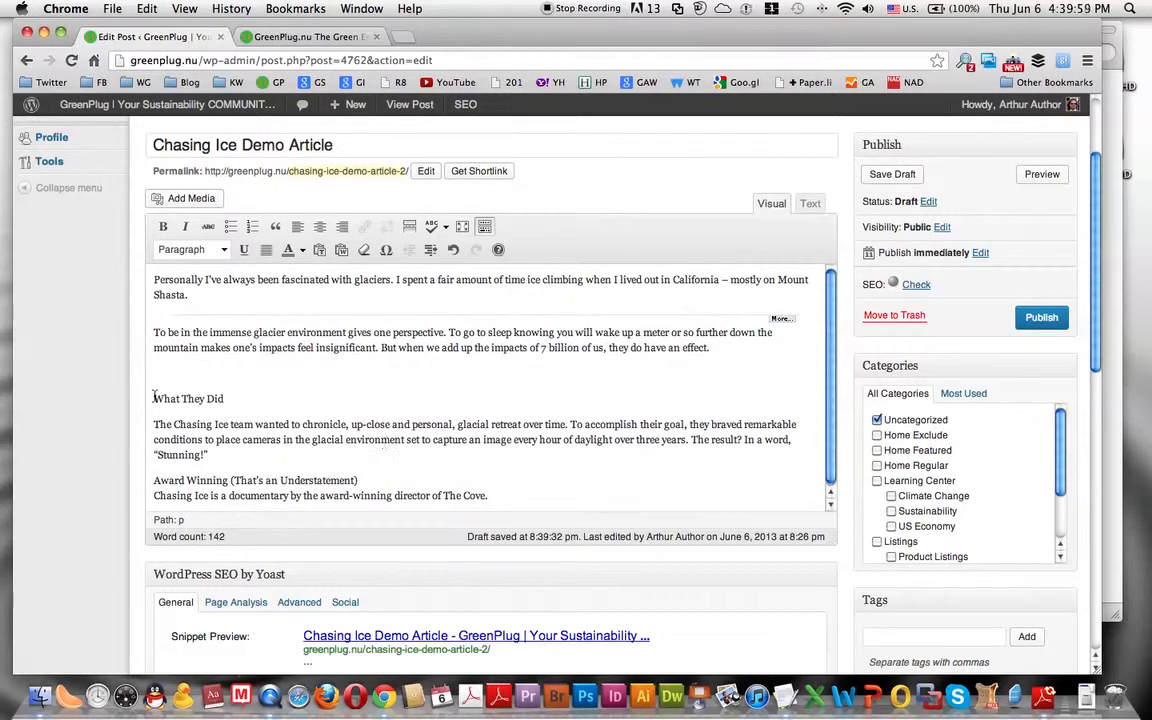
- Format the "What They Did" line as Heading 2 and check the formats of the heading and the paragraph above
left_click_drag(154, 398, 224, 398)
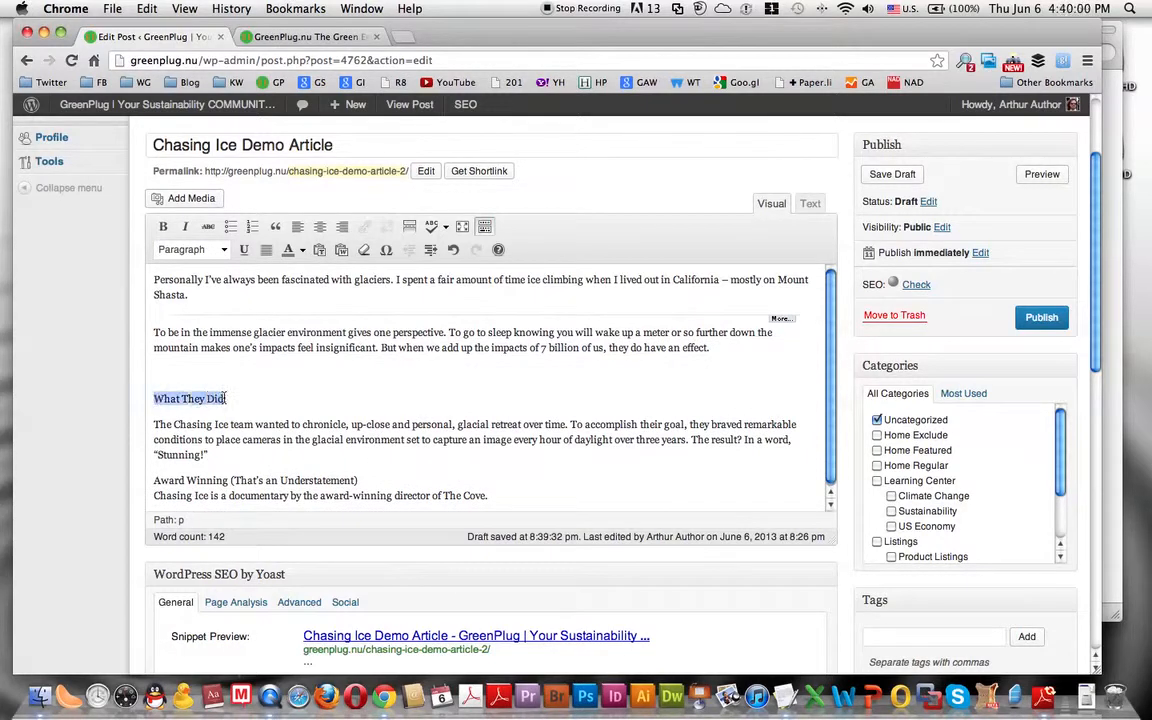
left_click(224, 250)
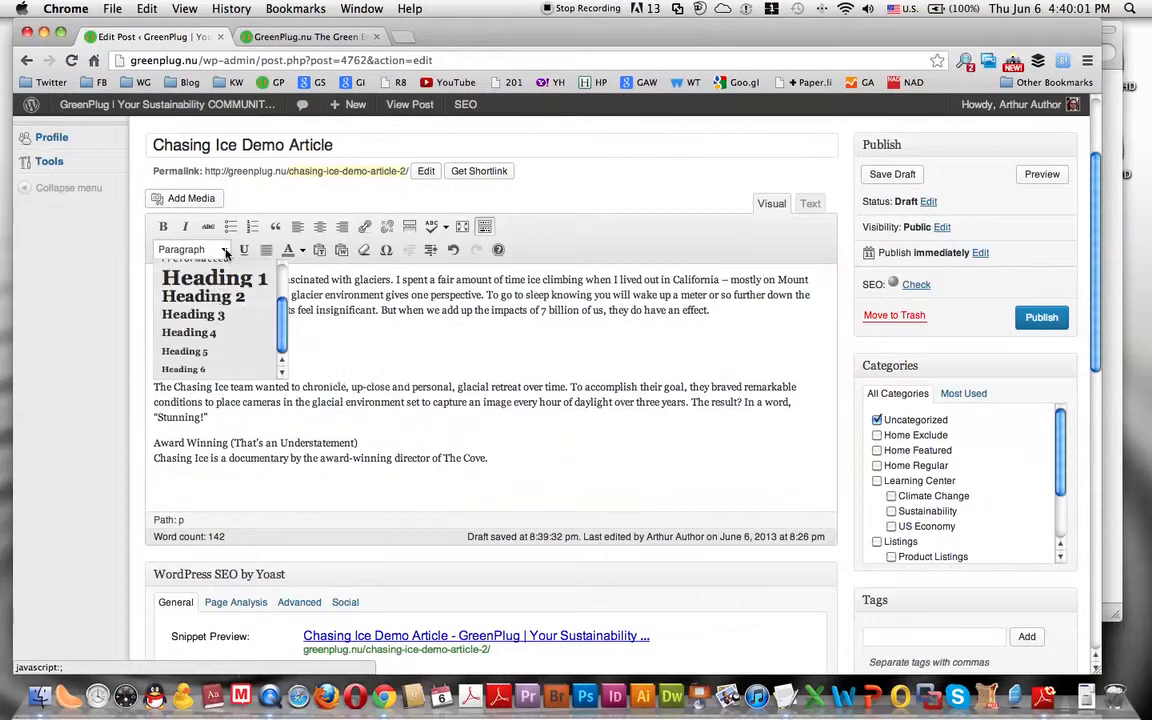
left_click(216, 303)
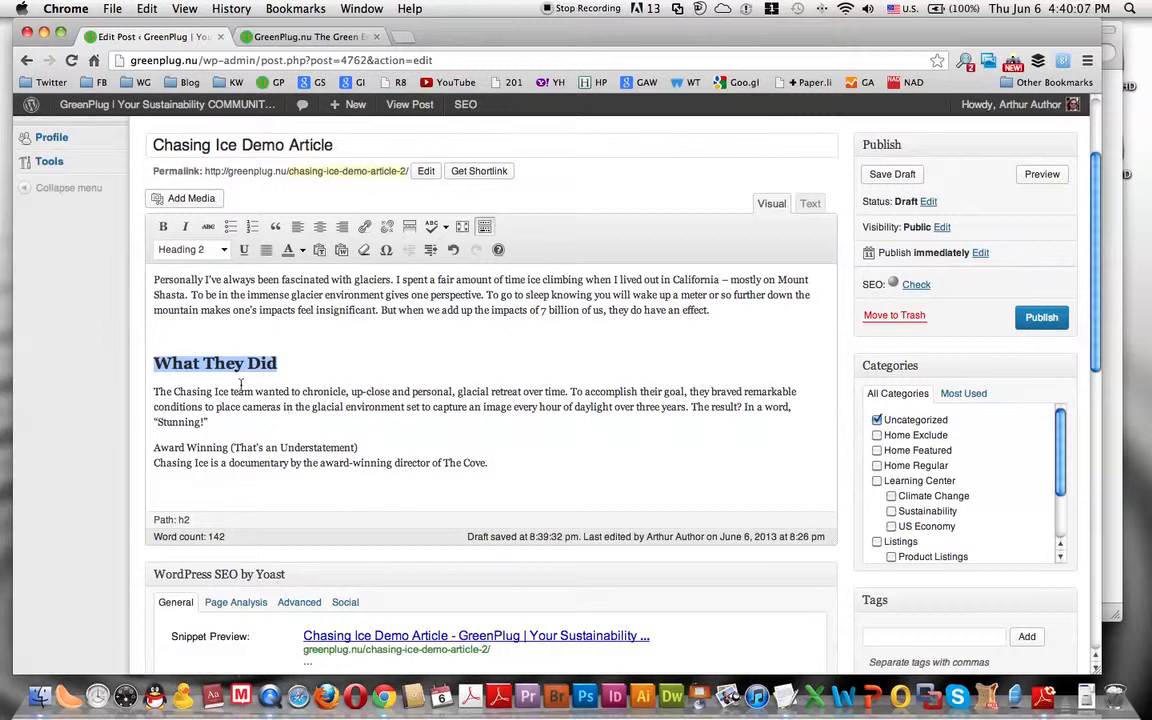
left_click(213, 364)
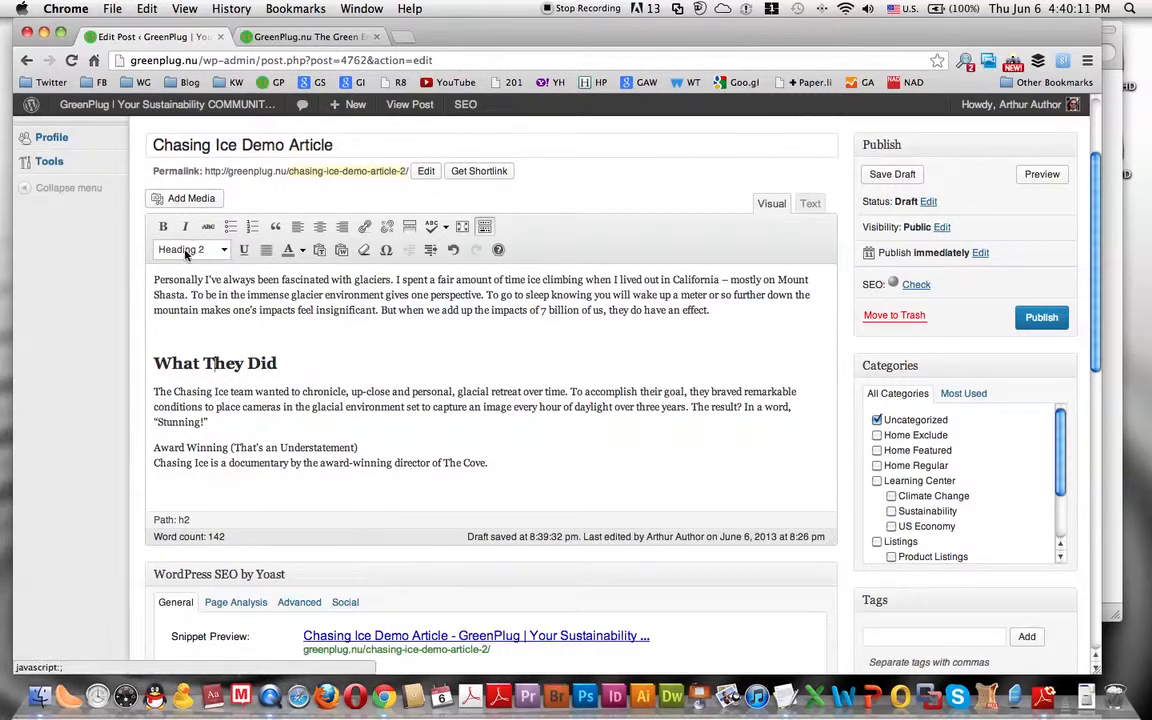
left_click(210, 310)
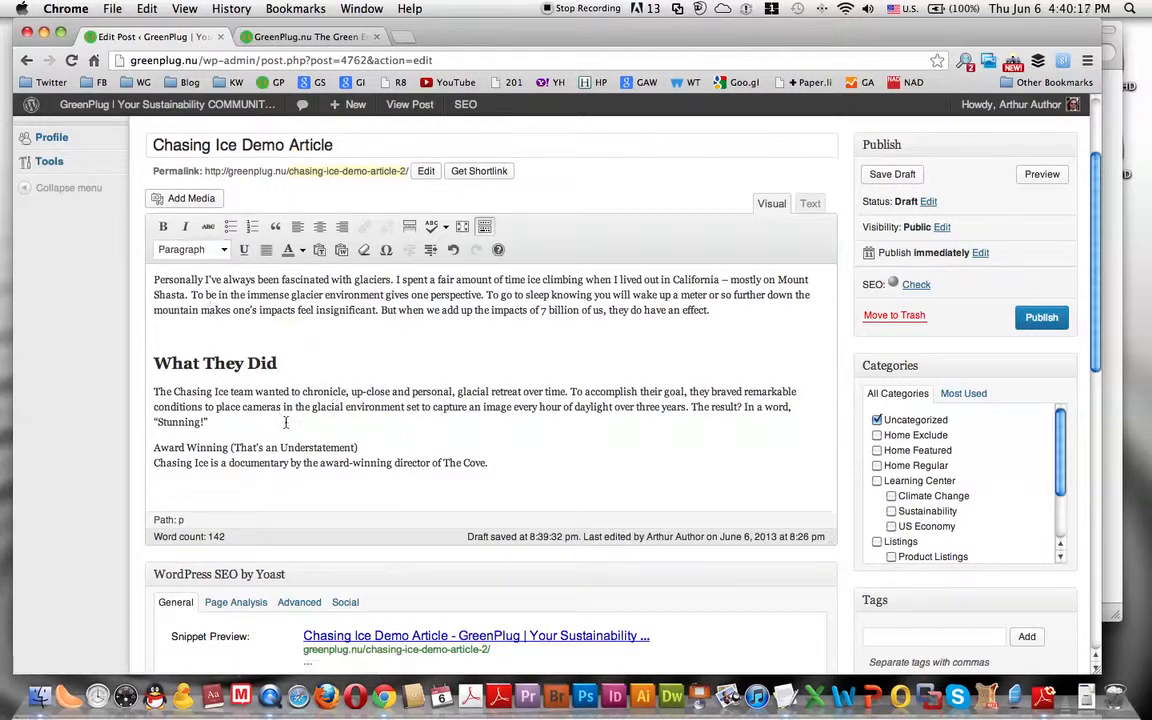
- Add a blank line above "Award Winning (That's an Understatement)" and separate it from the sentence below
left_click(247, 422)
key("Return")
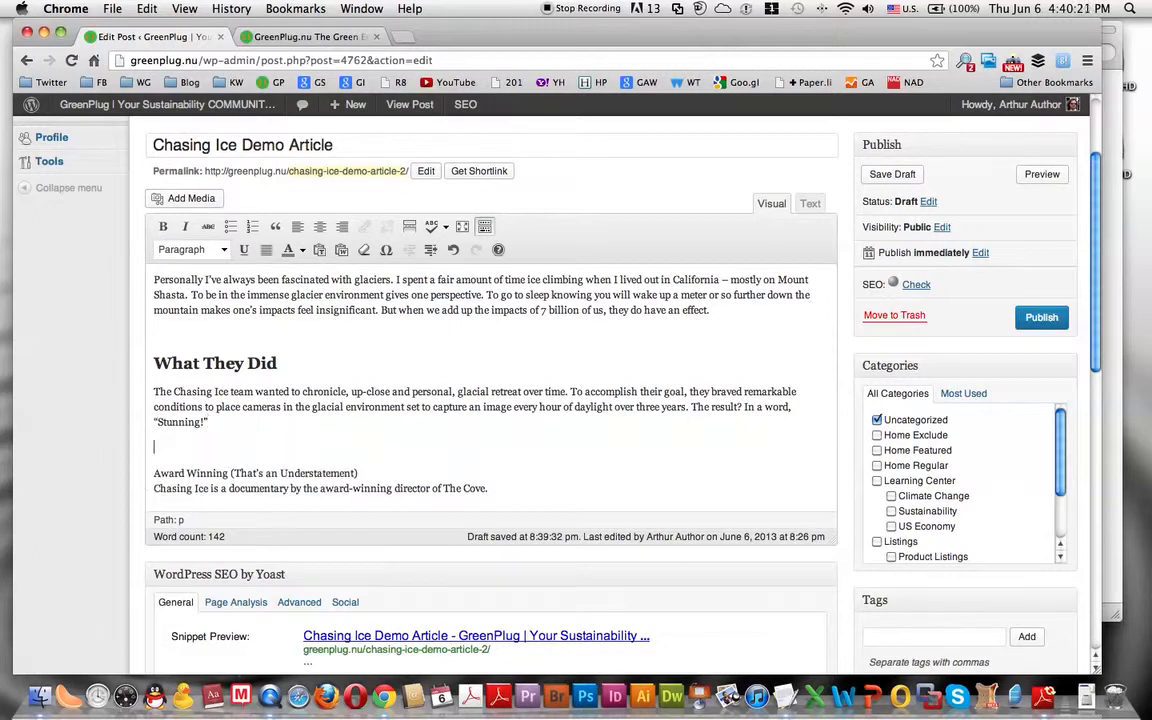
scroll(360, 400, "down", 2)
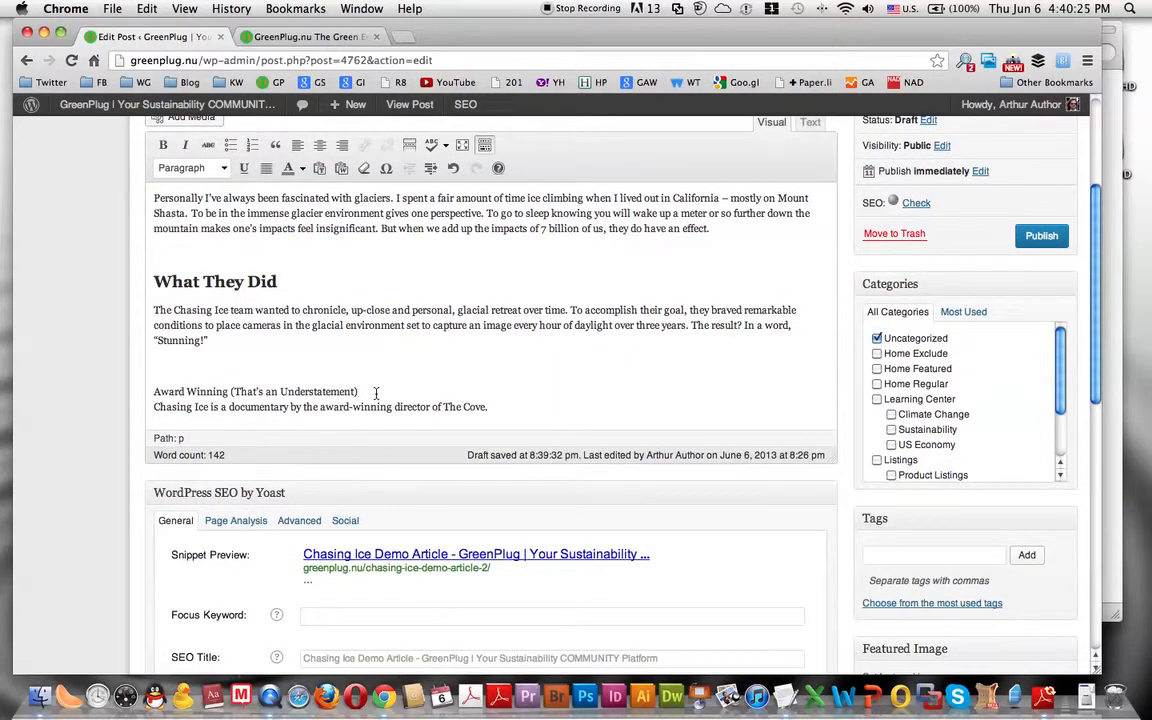
key("Return")
scroll(427, 399, "down", 3)
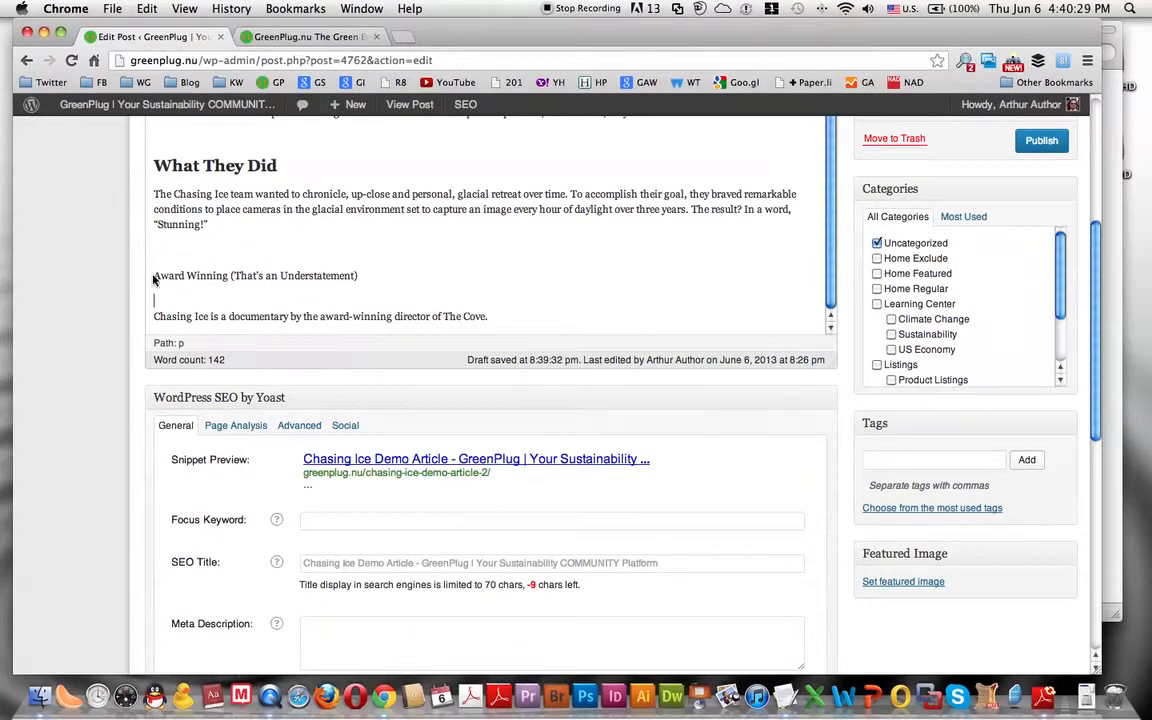
- Format the "Award Winning (That's an Understatement)" line as Heading 2
left_click_drag(153, 276, 363, 279)
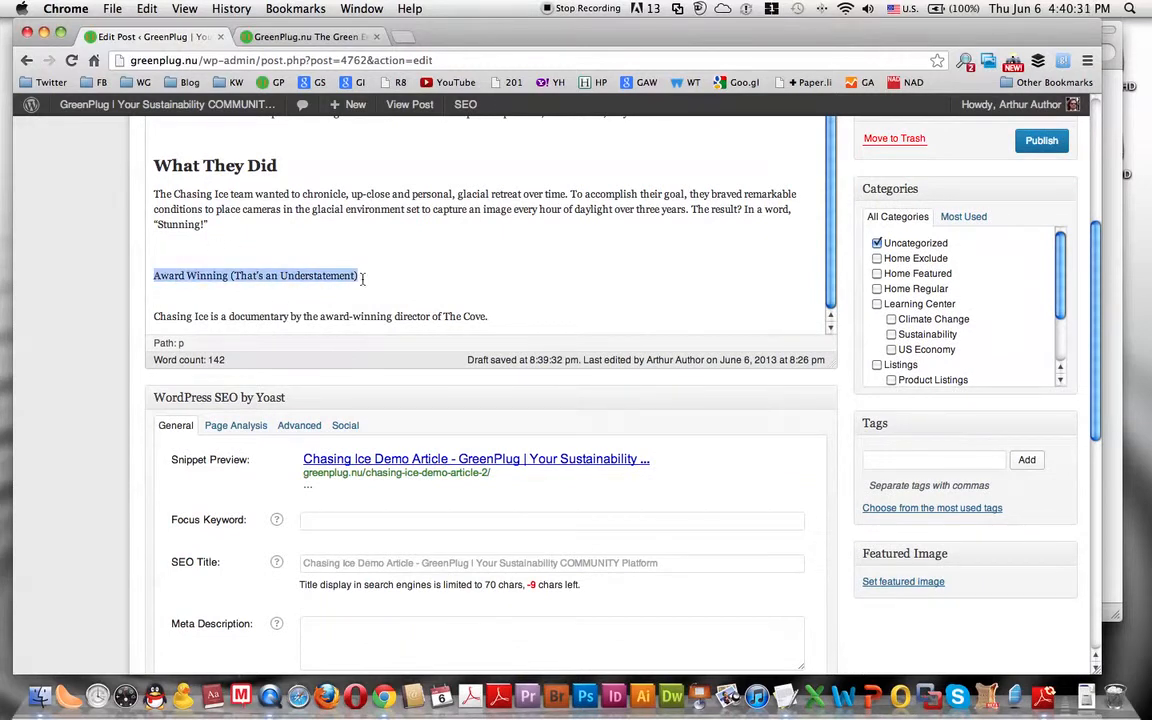
mouse_move(433, 281)
left_mouse_down()
mouse_move(753, 288)
mouse_move(432, 276)
left_mouse_up()
left_click_drag(791, 282, 418, 272)
scroll(847, 232, "up", 5)
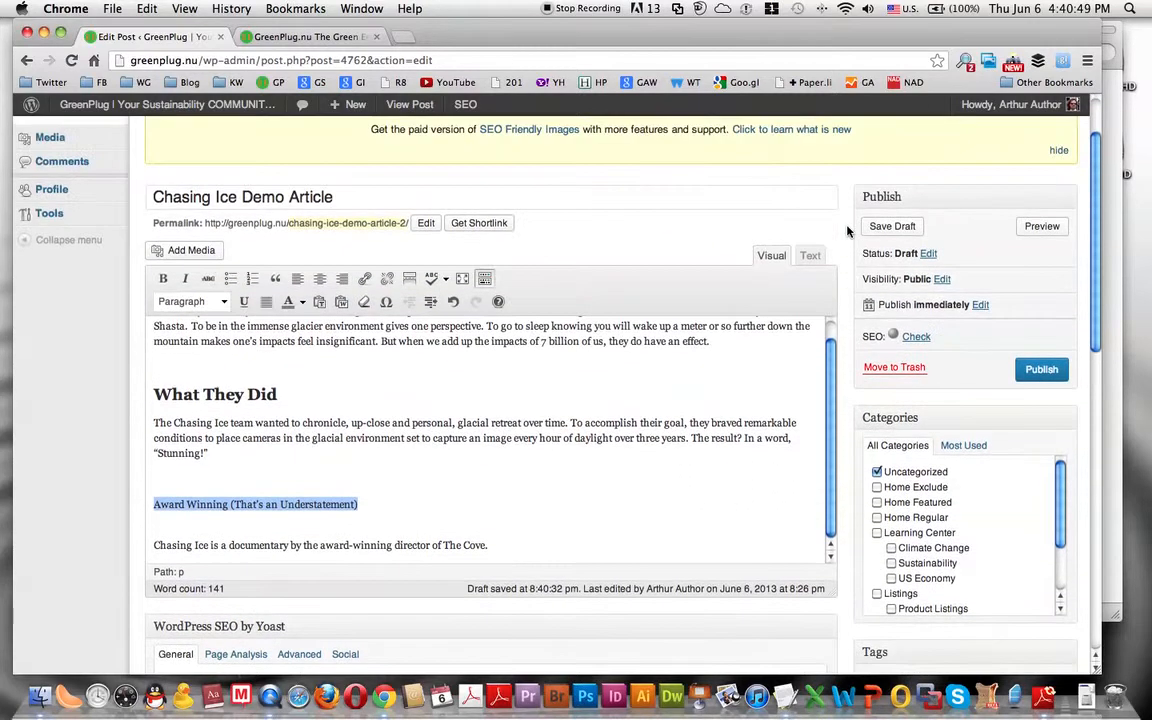
left_click(224, 302)
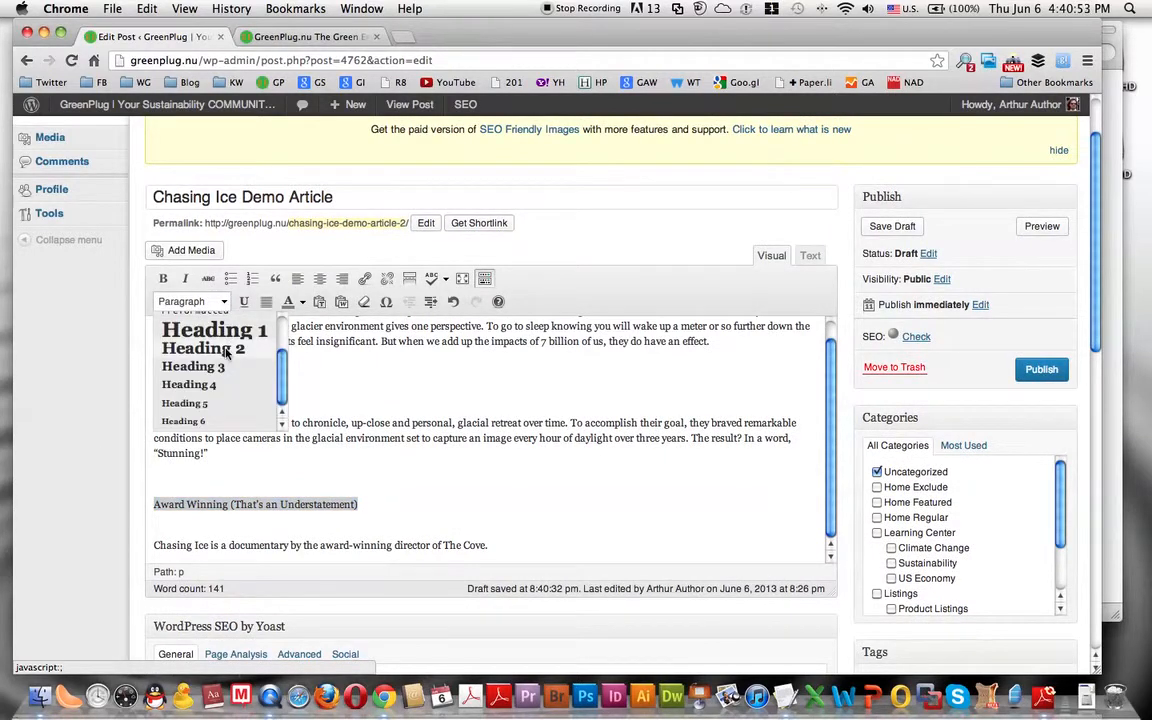
left_click(205, 348)
scroll(610, 440, "down", 3)
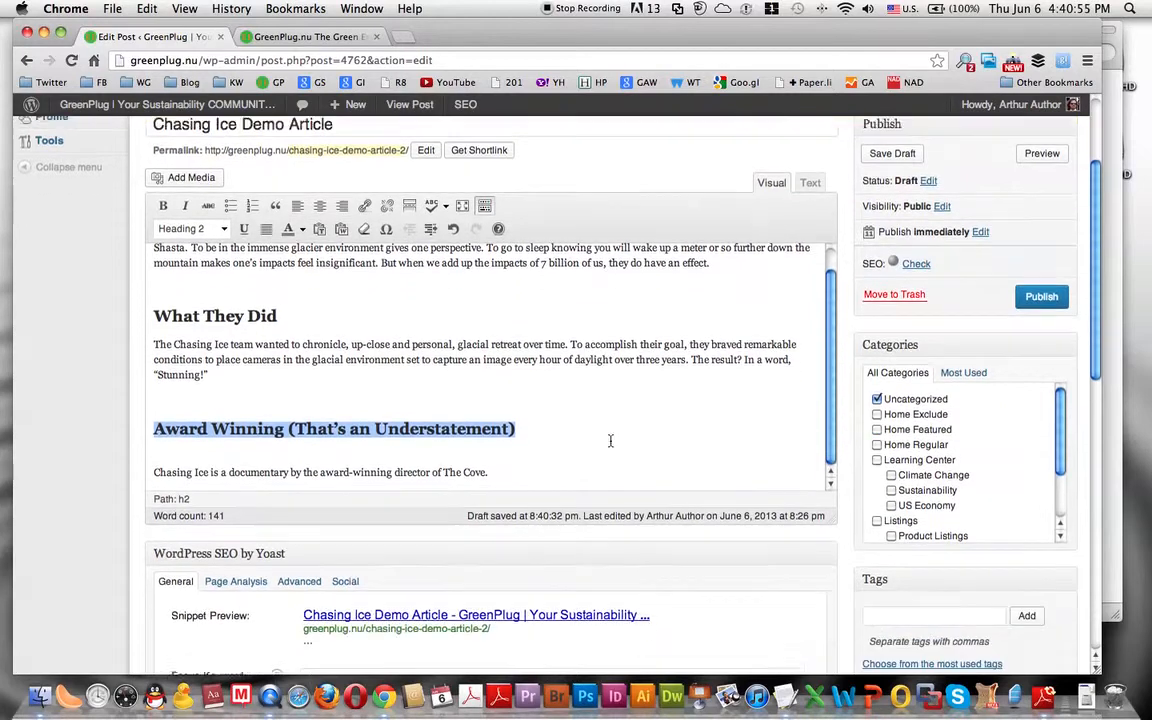
- Save the Chasing Ice post as a draft and review the updated content in the editor
scroll(610, 440, "up", 2)
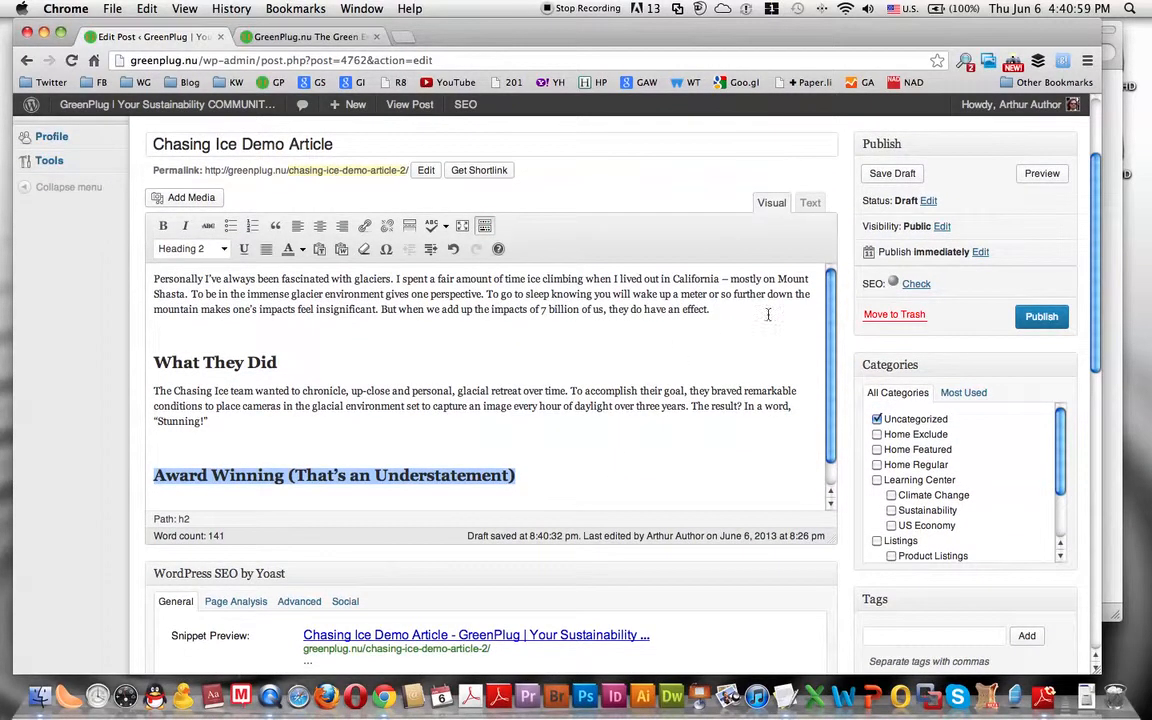
left_click(897, 174)
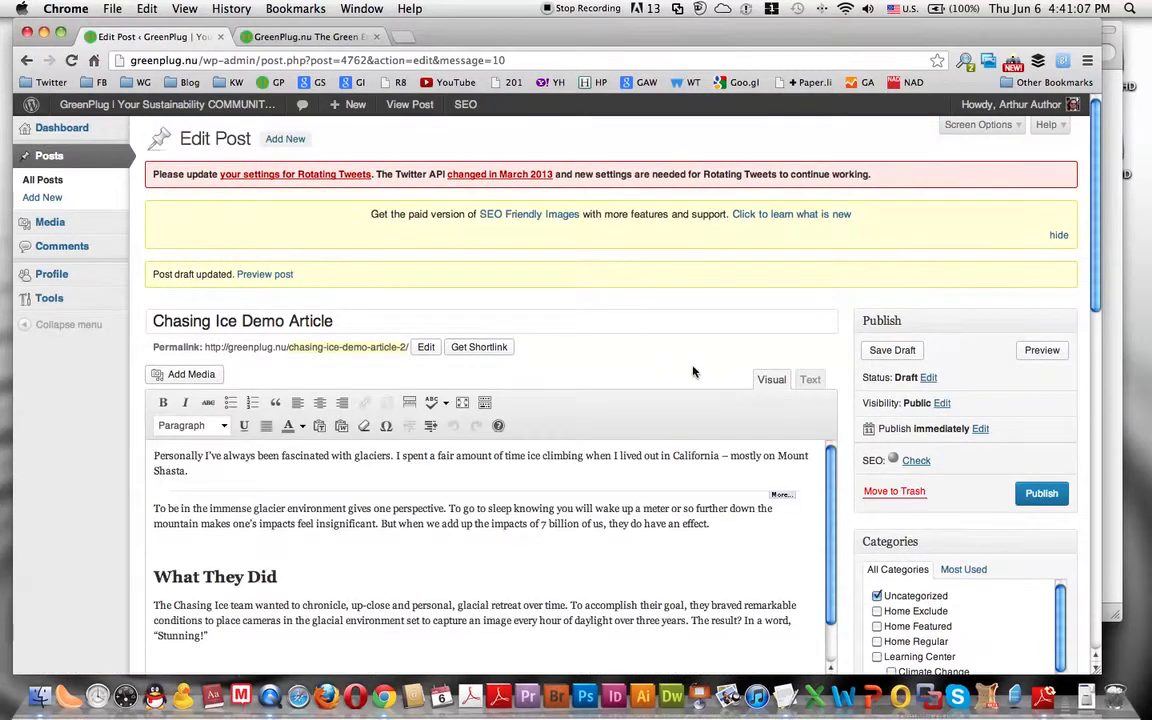
scroll(730, 375, "down", 1)
scroll(729, 375, "down", 5)
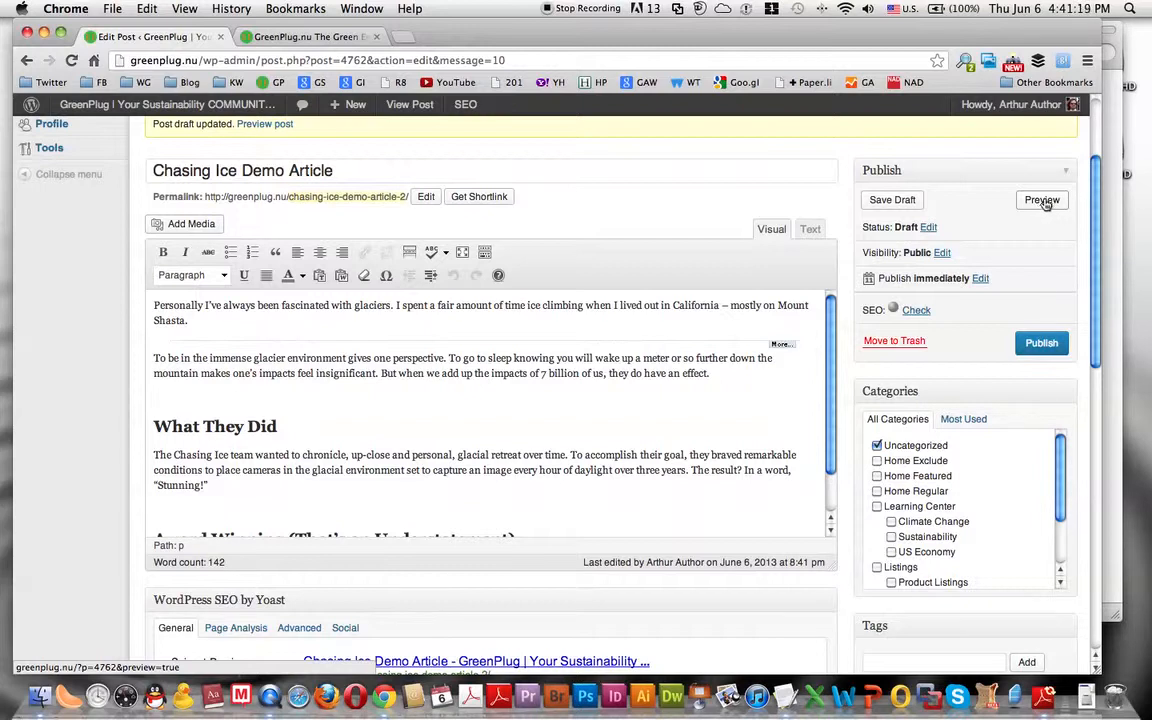
- Preview the Chasing Ice post and examine its image, opening text and subheadings
left_click(1041, 200)
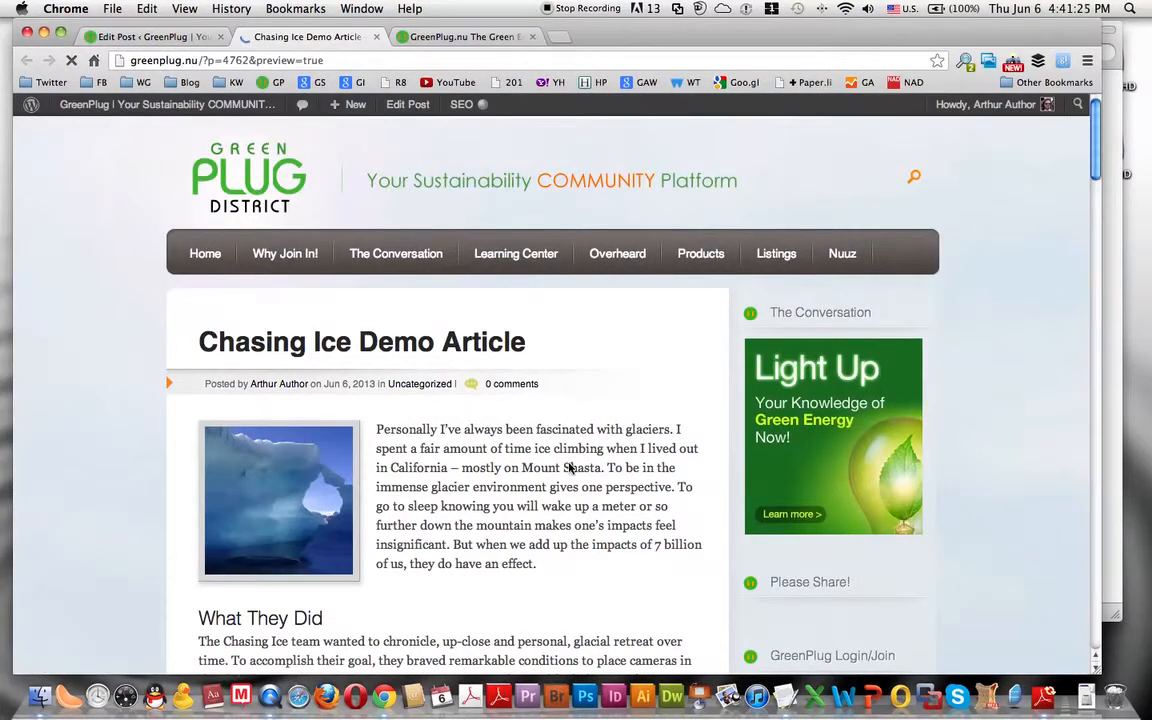
scroll(590, 487, "down", 3)
scroll(577, 473, "up", 2)
scroll(577, 472, "down", 4)
scroll(577, 472, "up", 3)
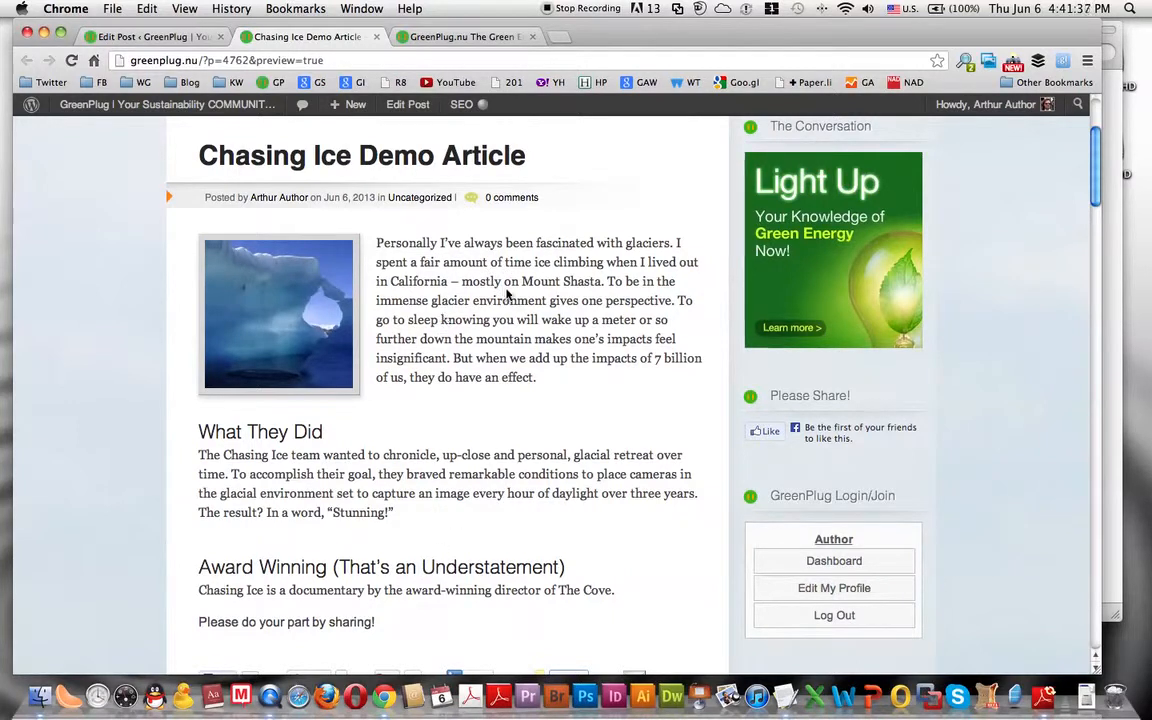
scroll(510, 298, "down", 4)
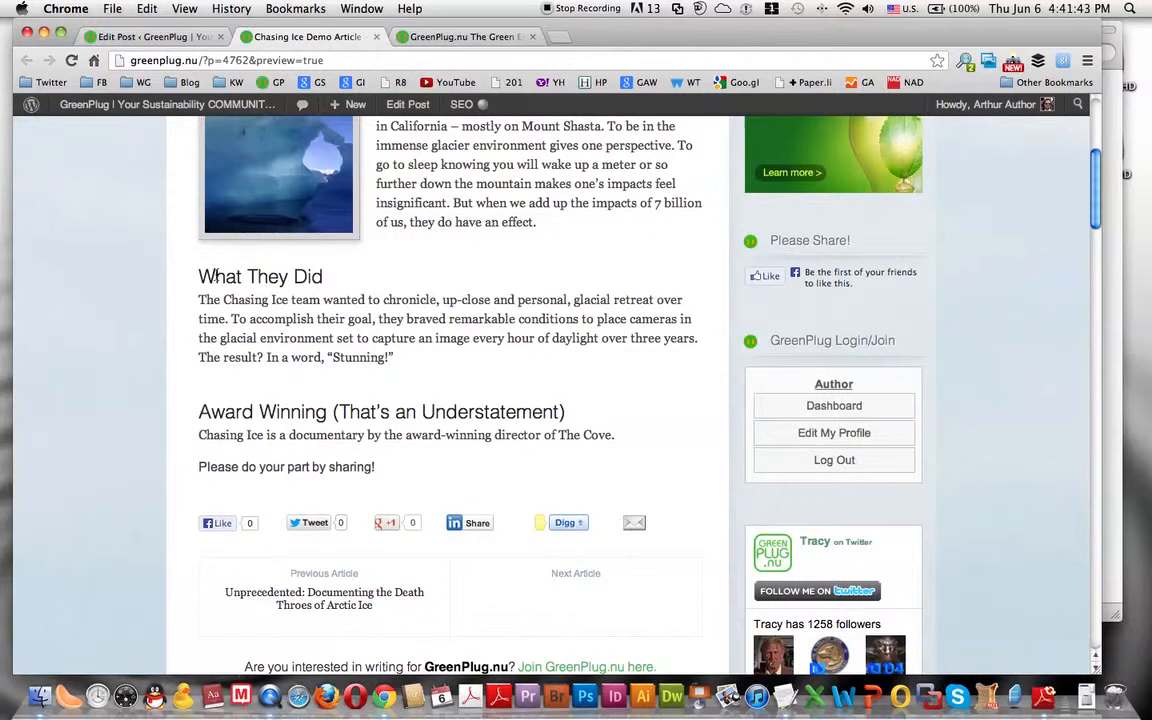
- Return to the post editor, look at the home page's Walmart excerpt, and go back to the Chasing Ice preview
left_click(130, 36)
left_click(169, 396)
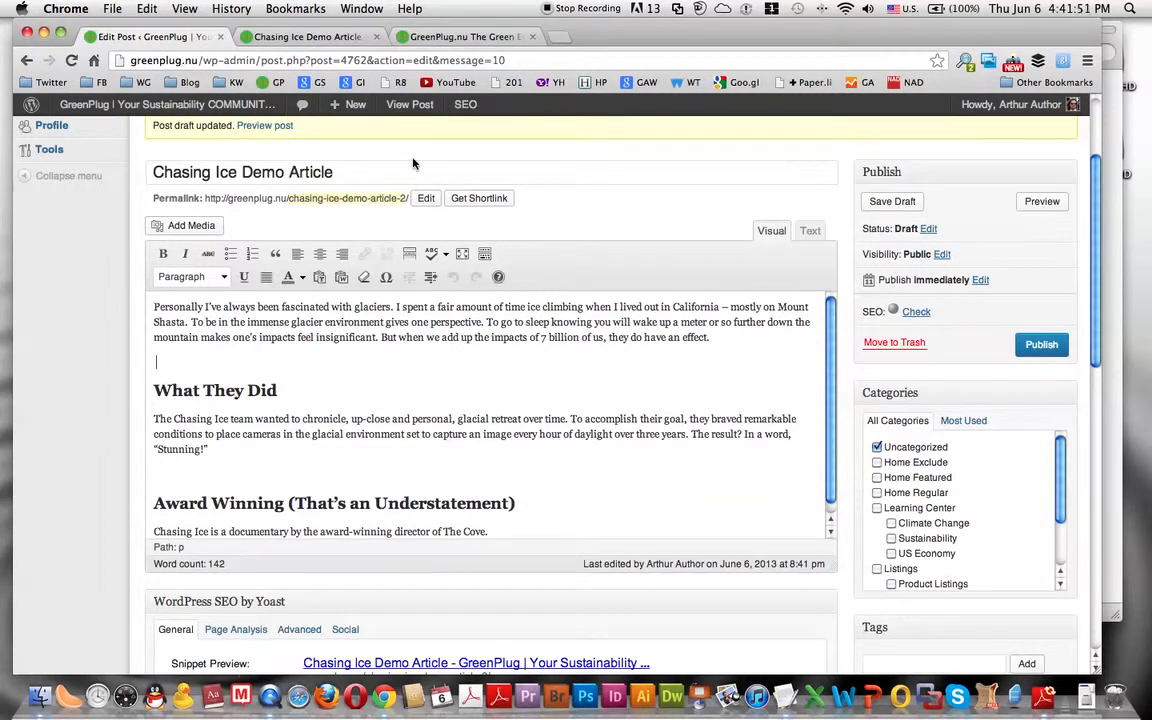
left_click(490, 38)
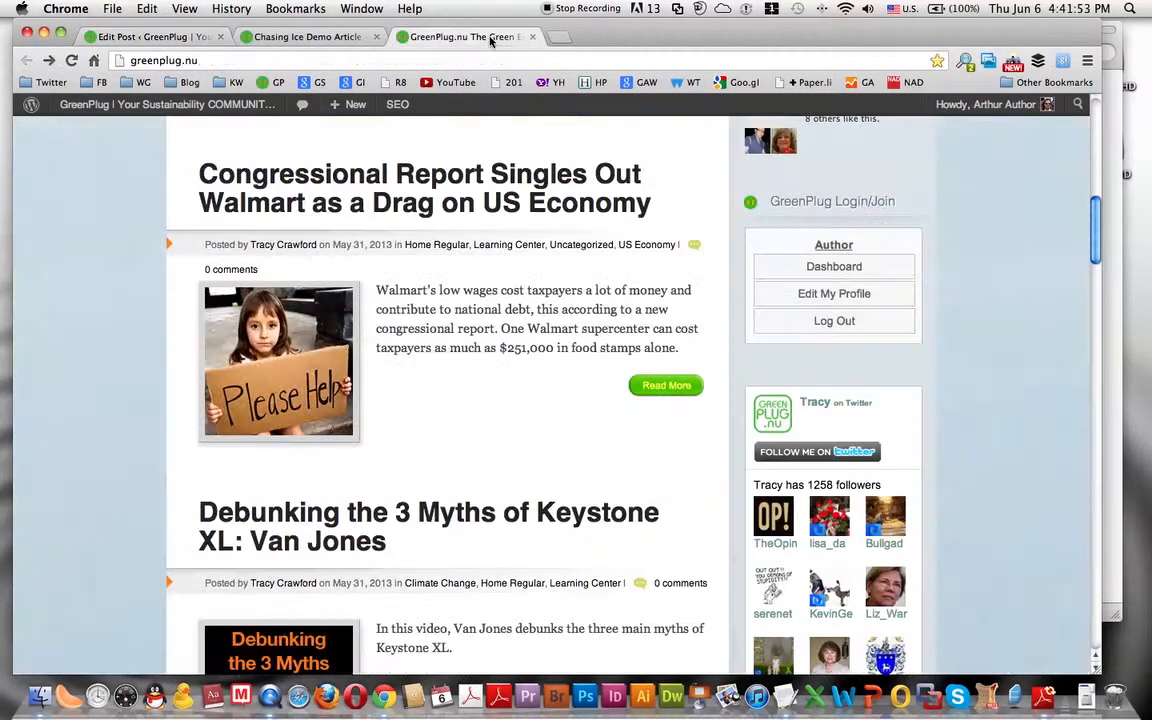
left_click(305, 37)
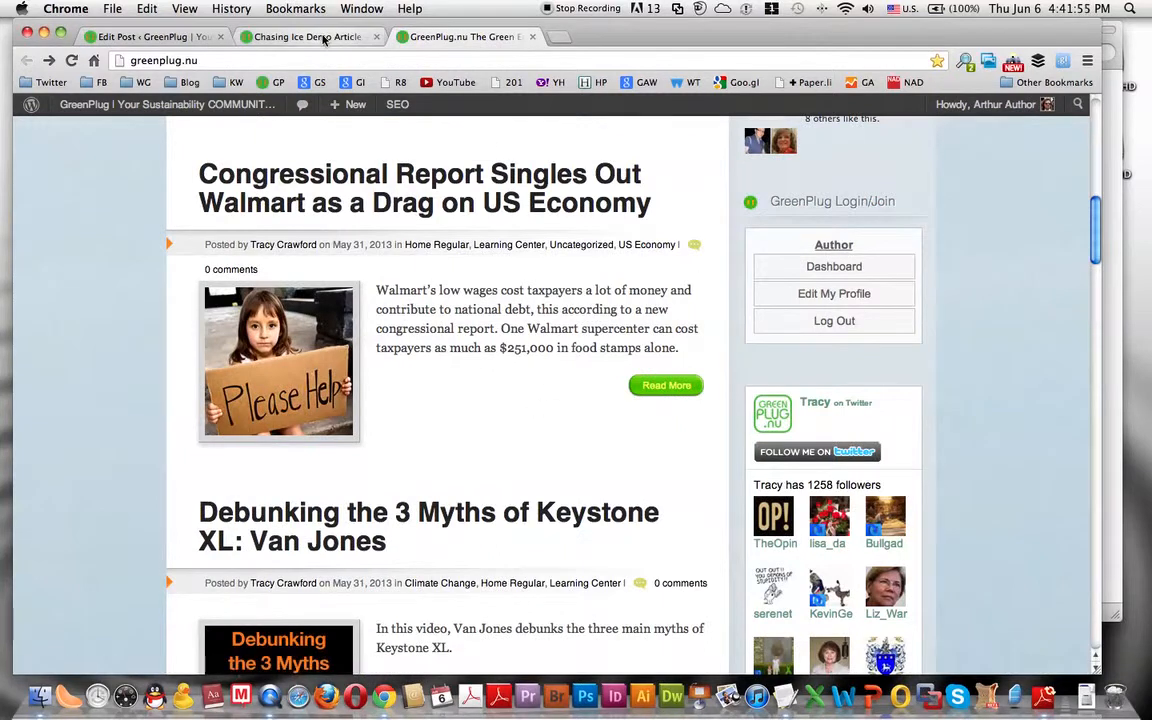